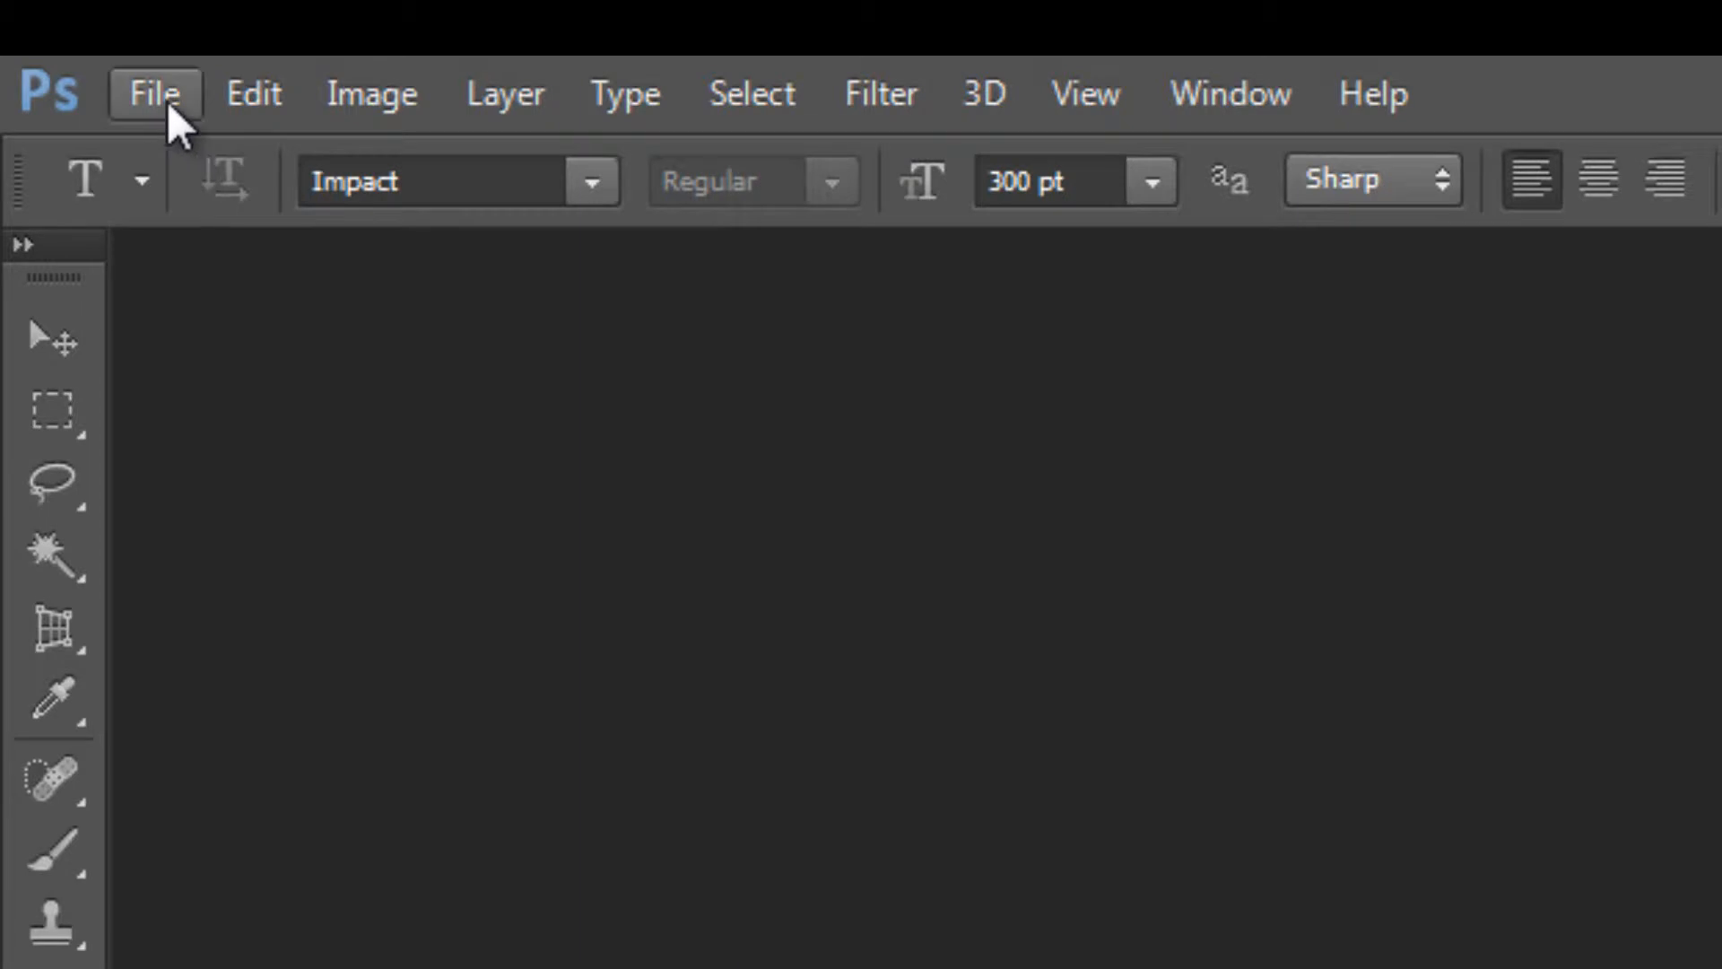
Create a new document from the U.S. Paper preset in Letter size and fill its background with black
click(167, 100)
click(190, 152)
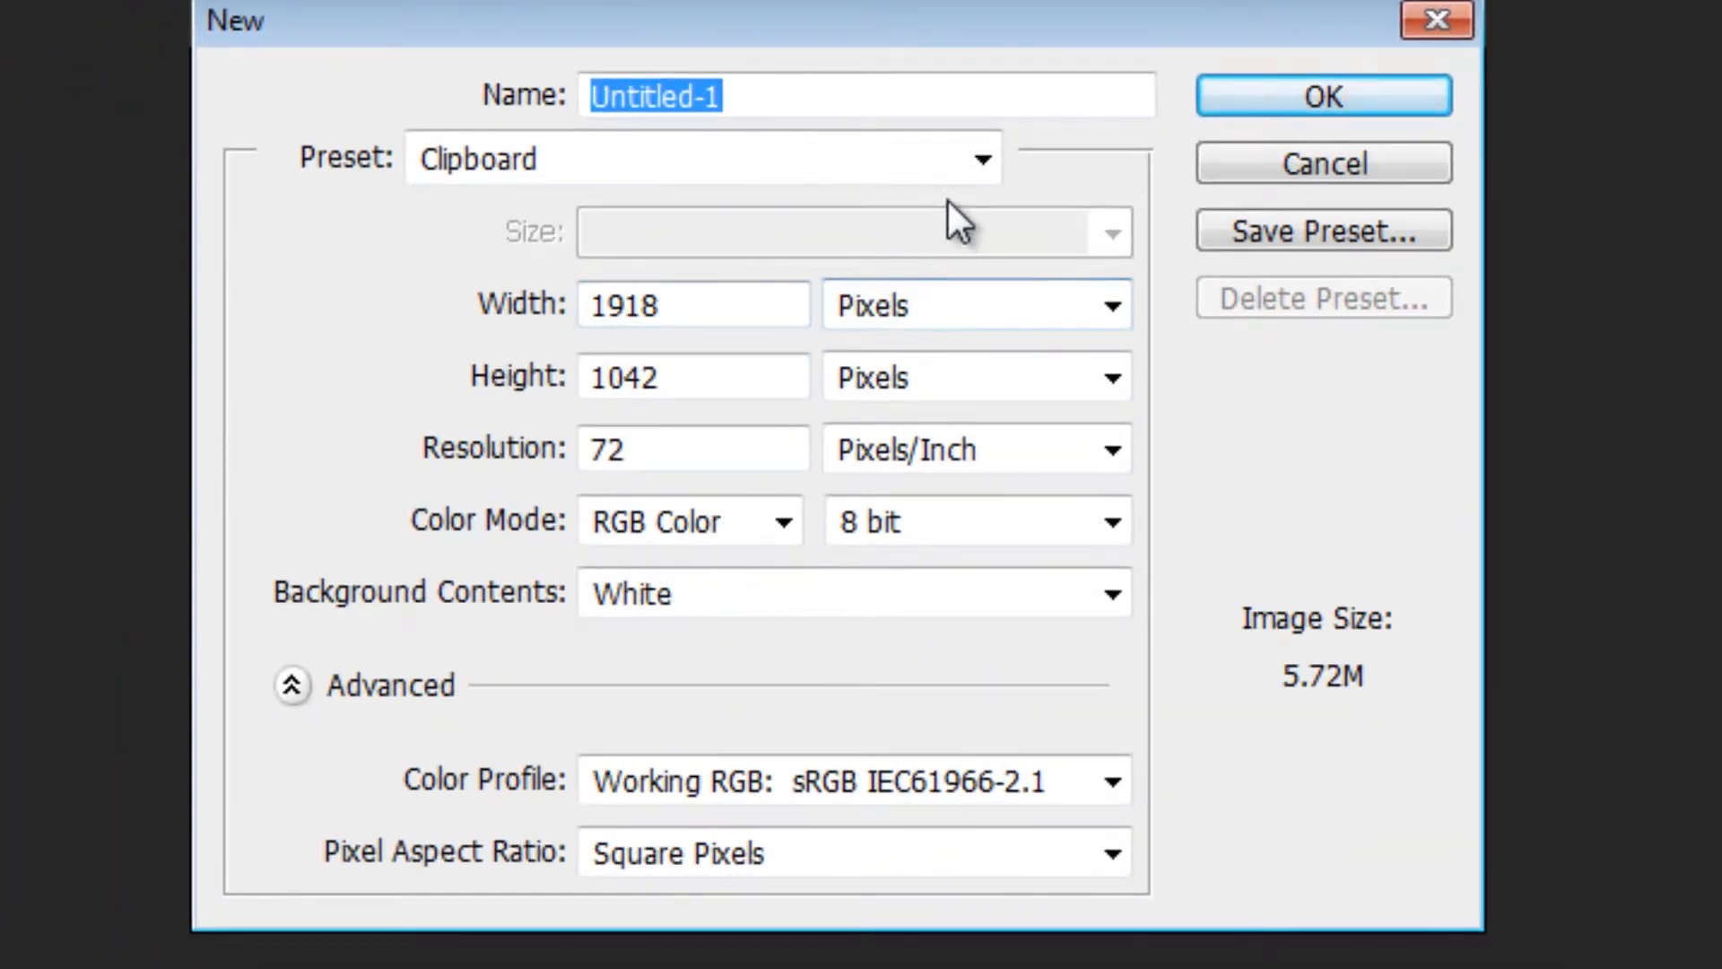
click(982, 162)
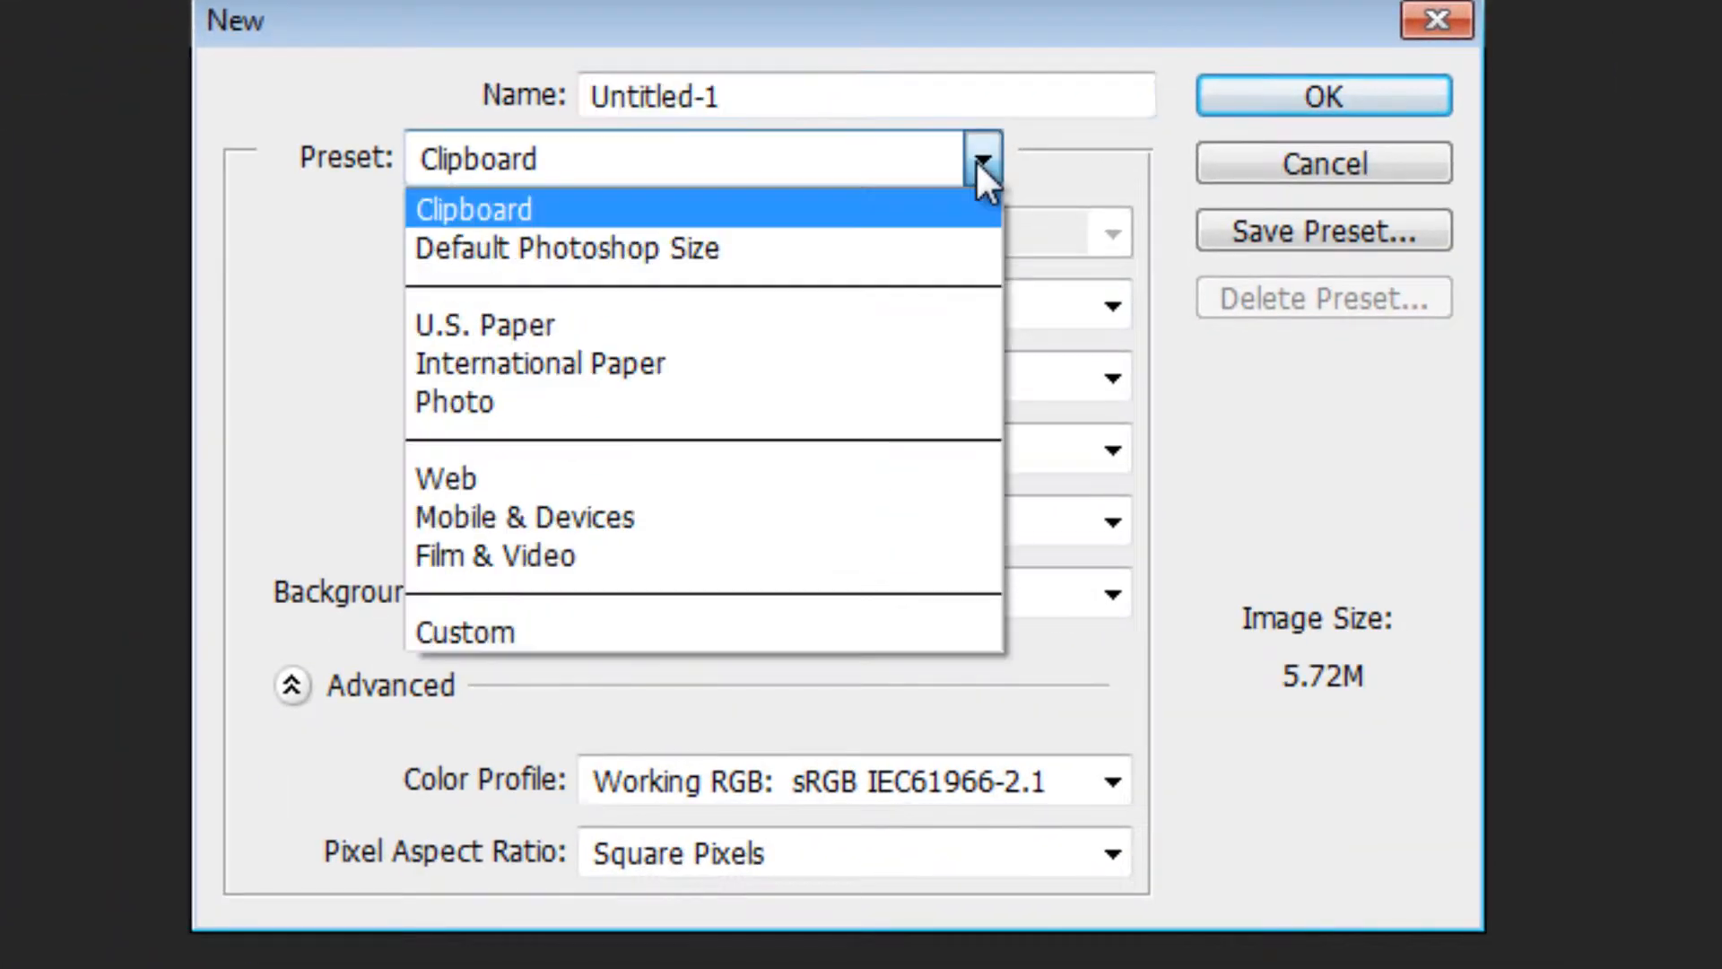
click(696, 325)
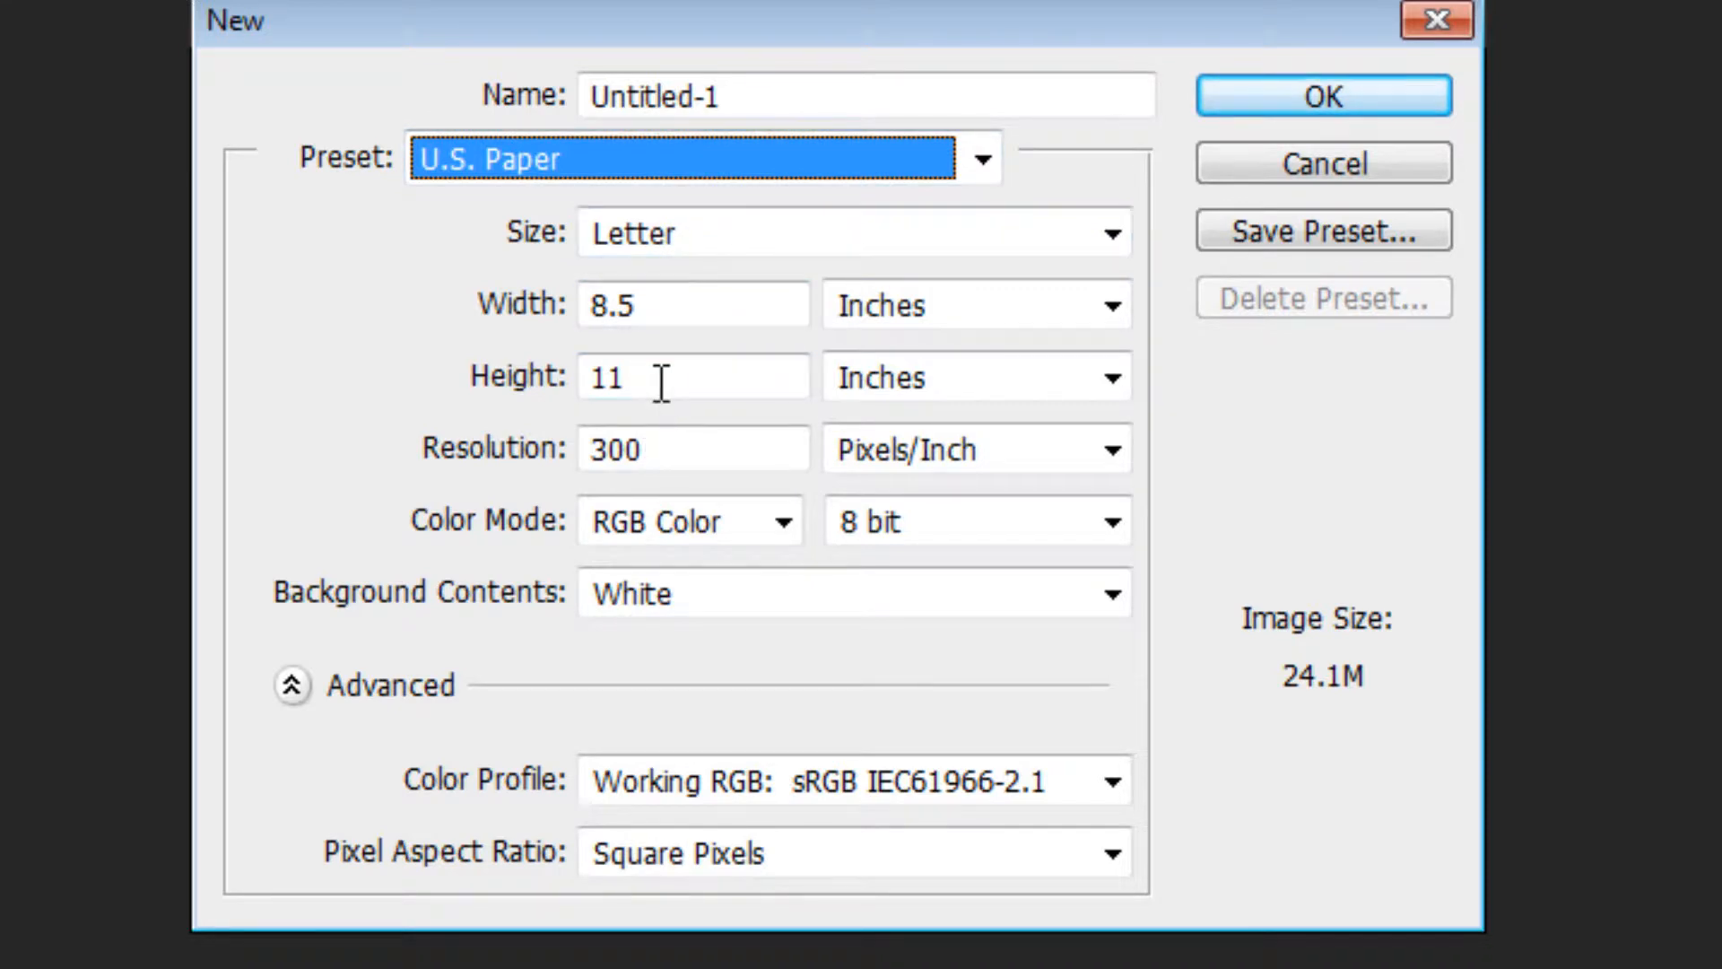
click(1345, 108)
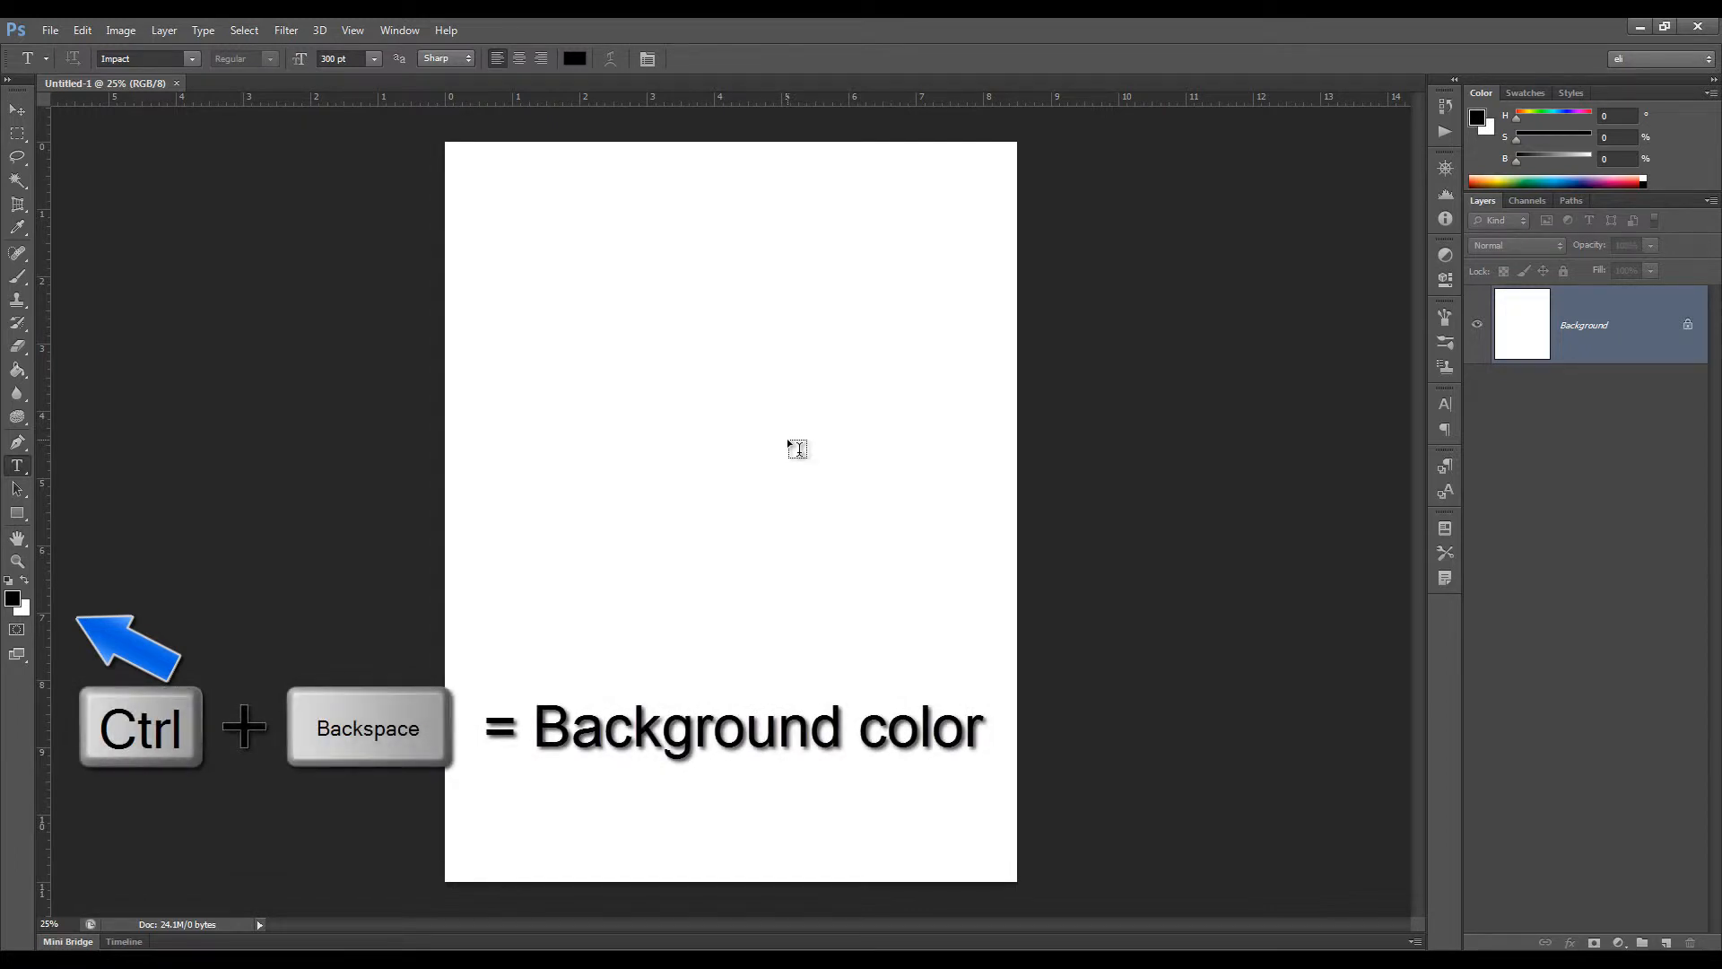
key(alt+BackSpace)
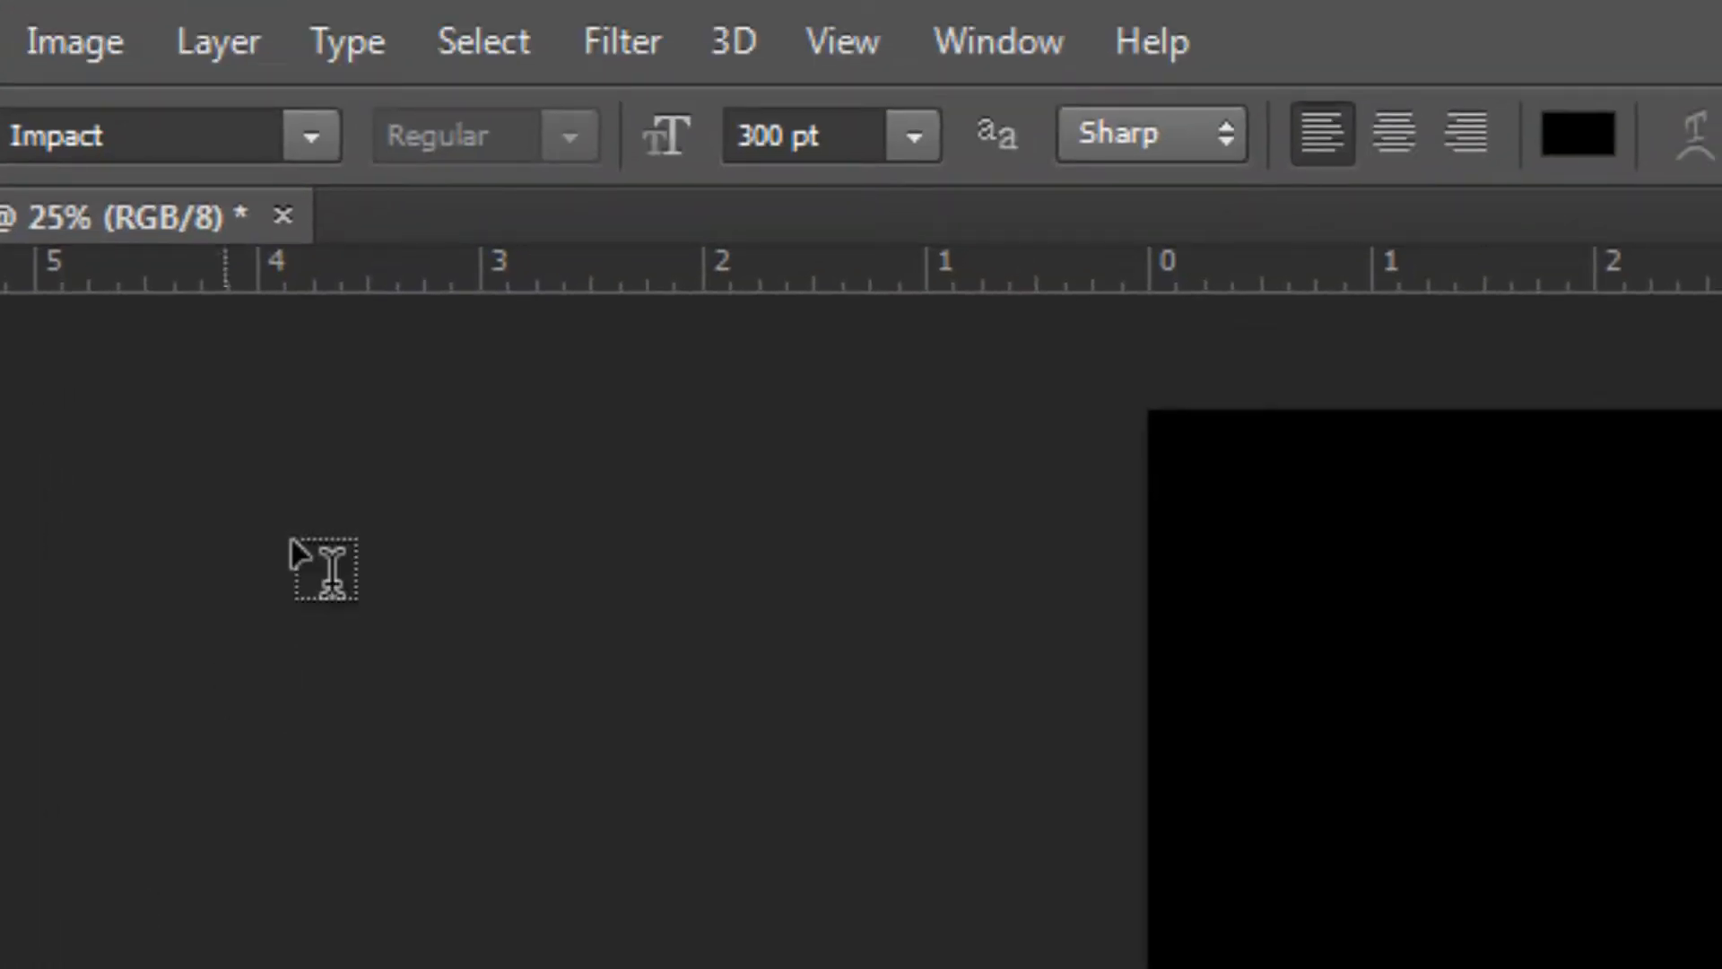
Set the Type tool's font to Impact and its text color to near-white fefcfc
click(312, 139)
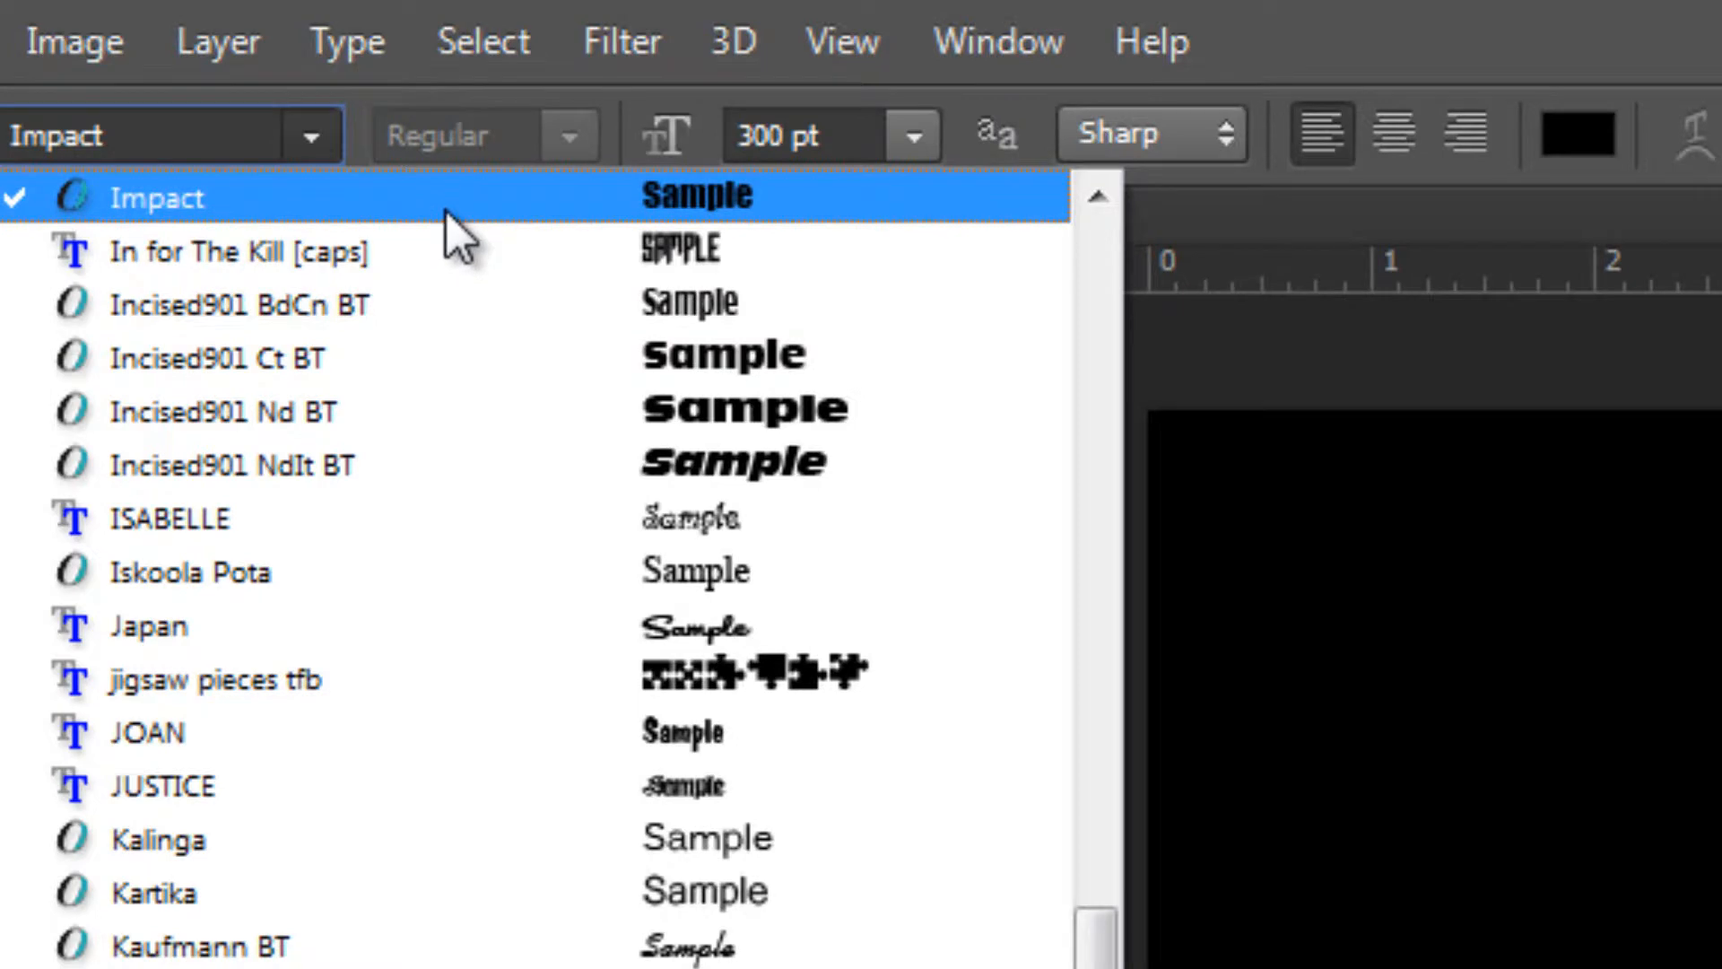
click(730, 208)
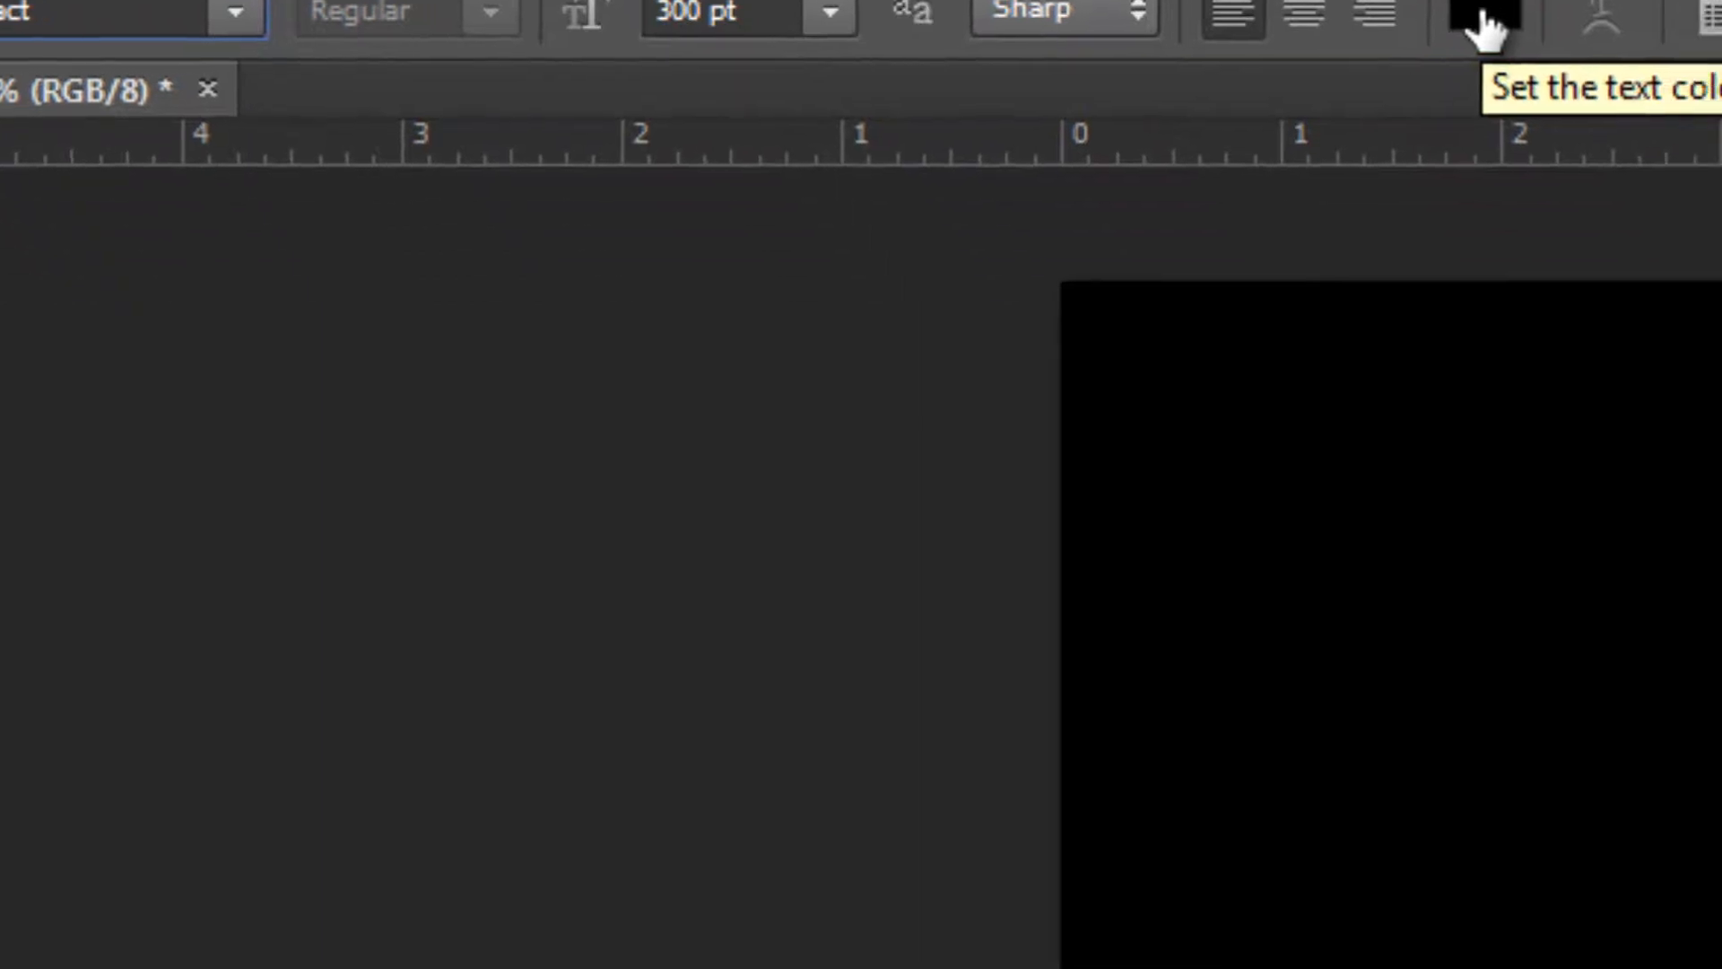
click(1579, 144)
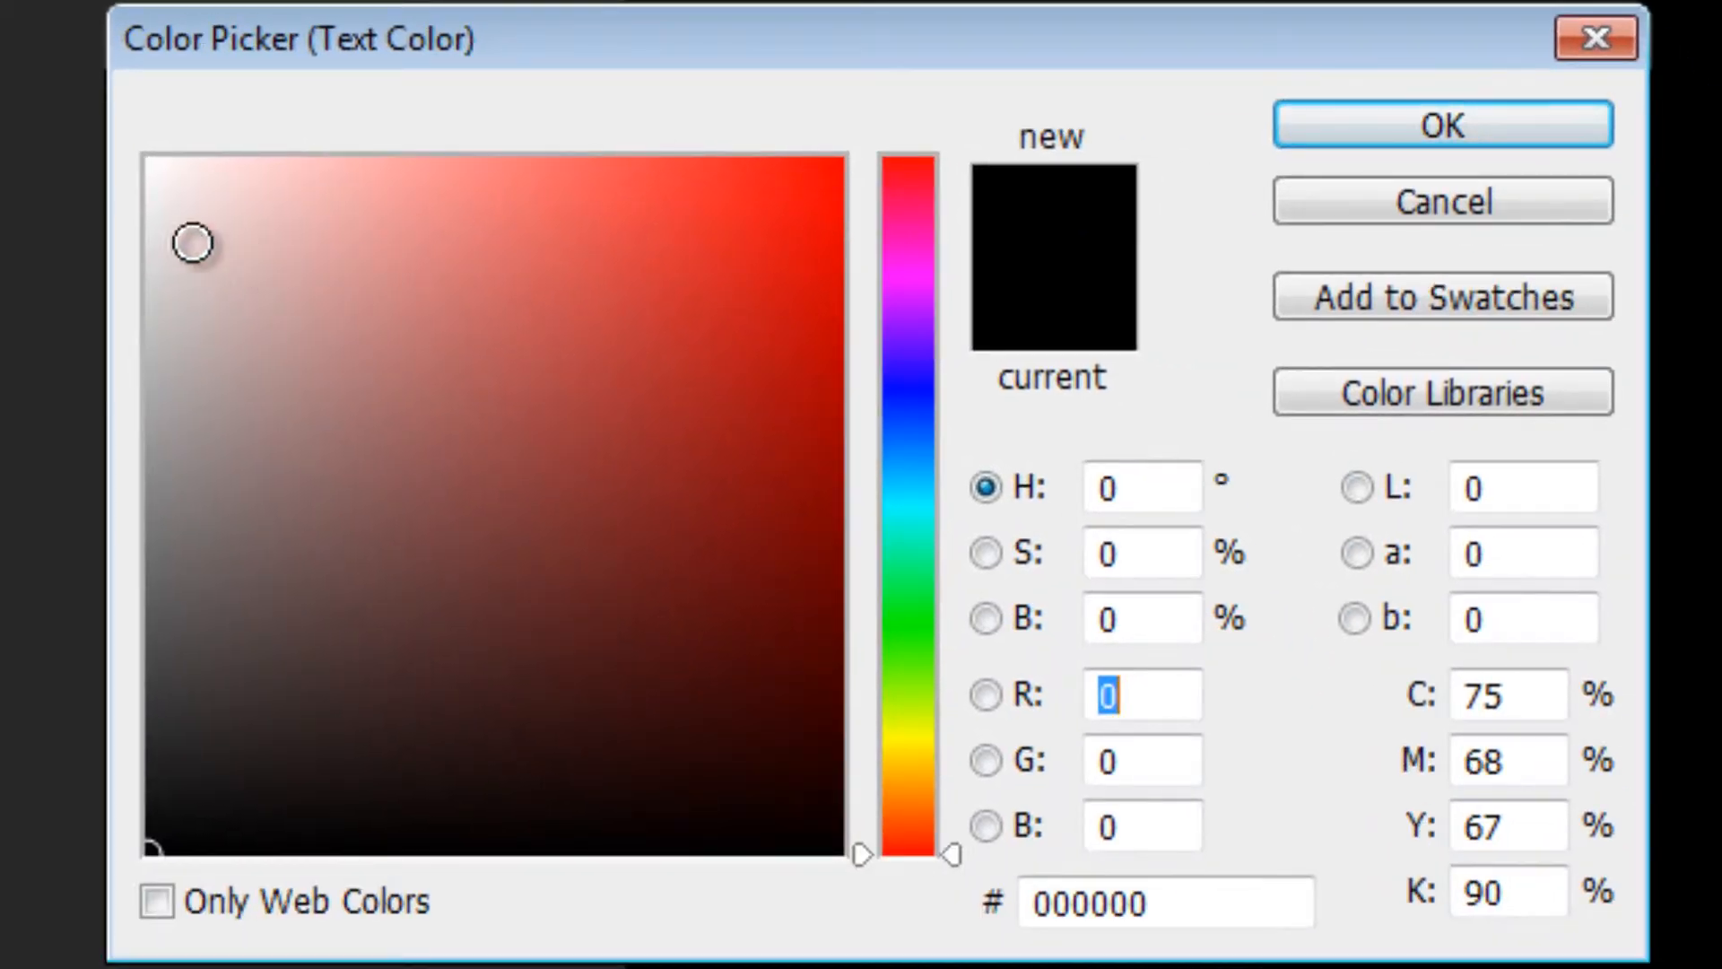
click(151, 161)
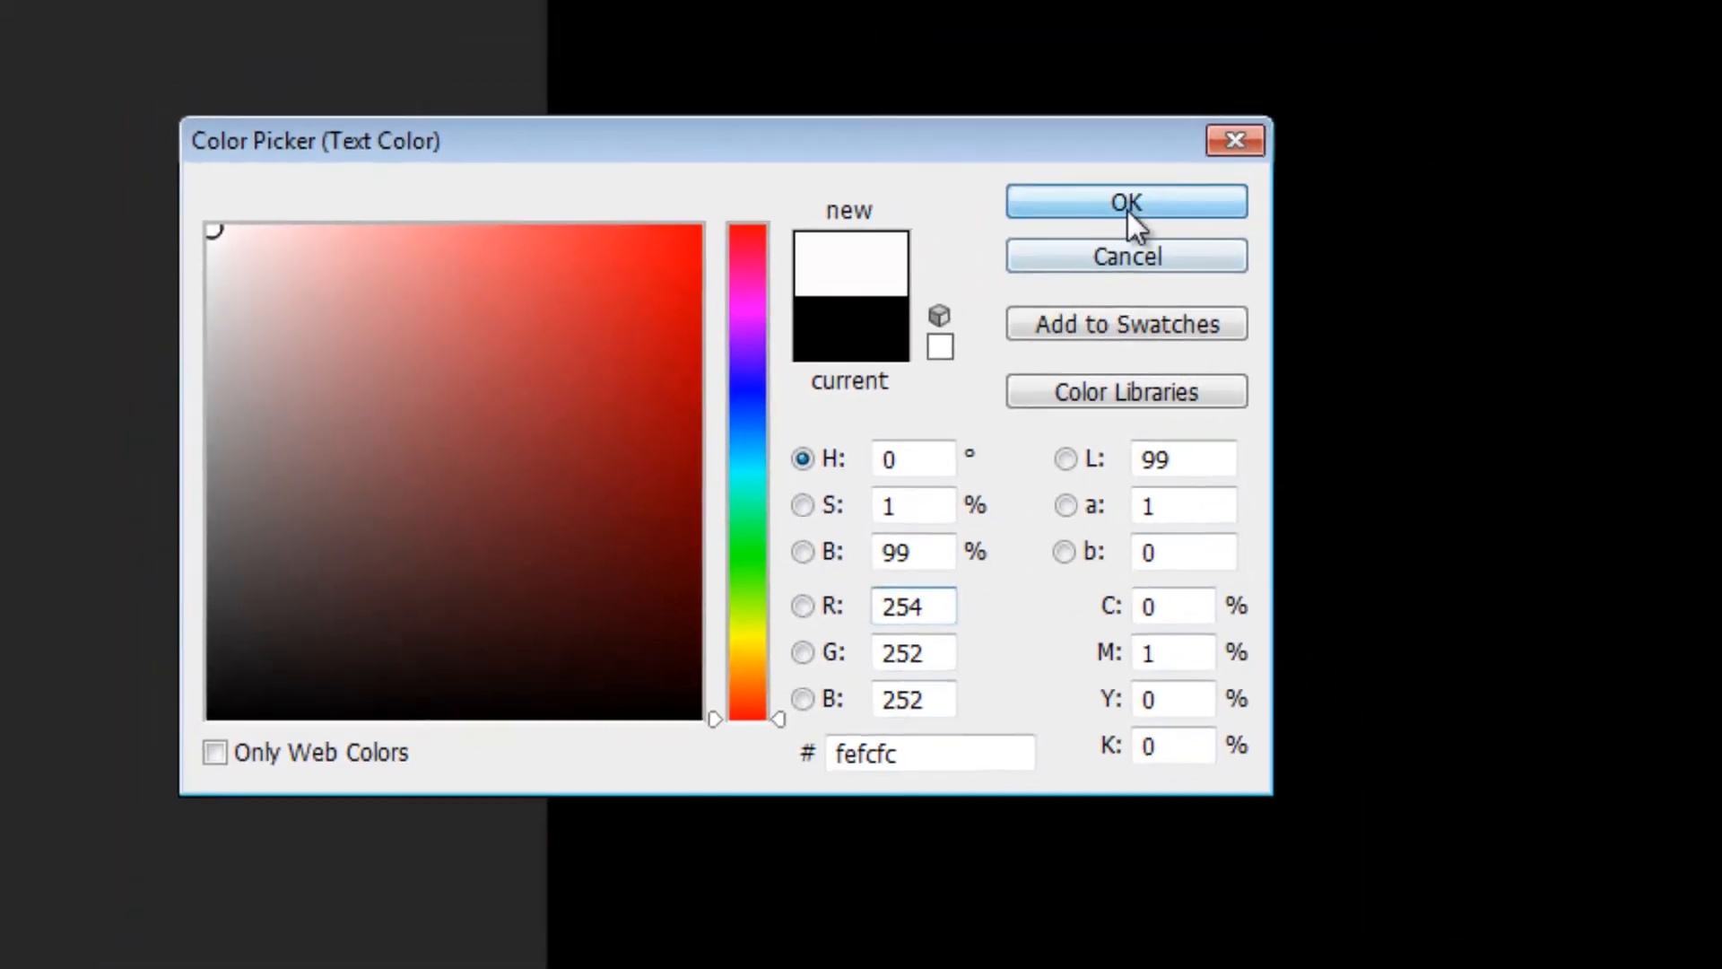
click(1444, 130)
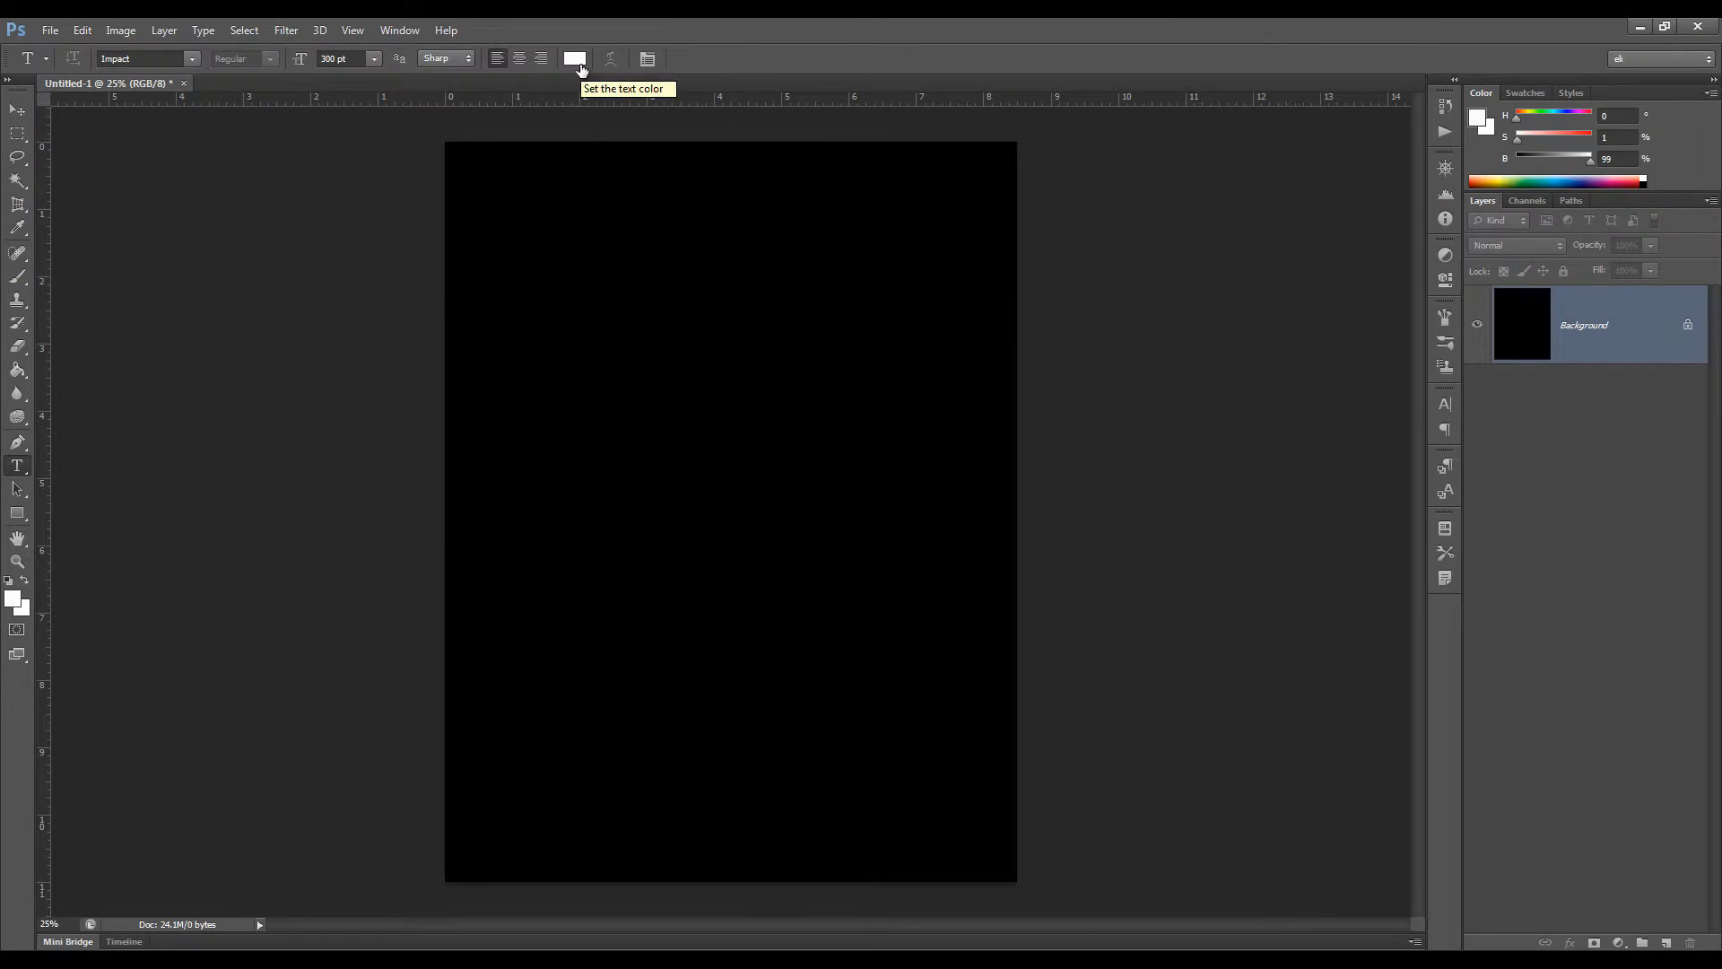
Add the text ICE to the black page and move it down to the middle of the canvas
click(540, 456)
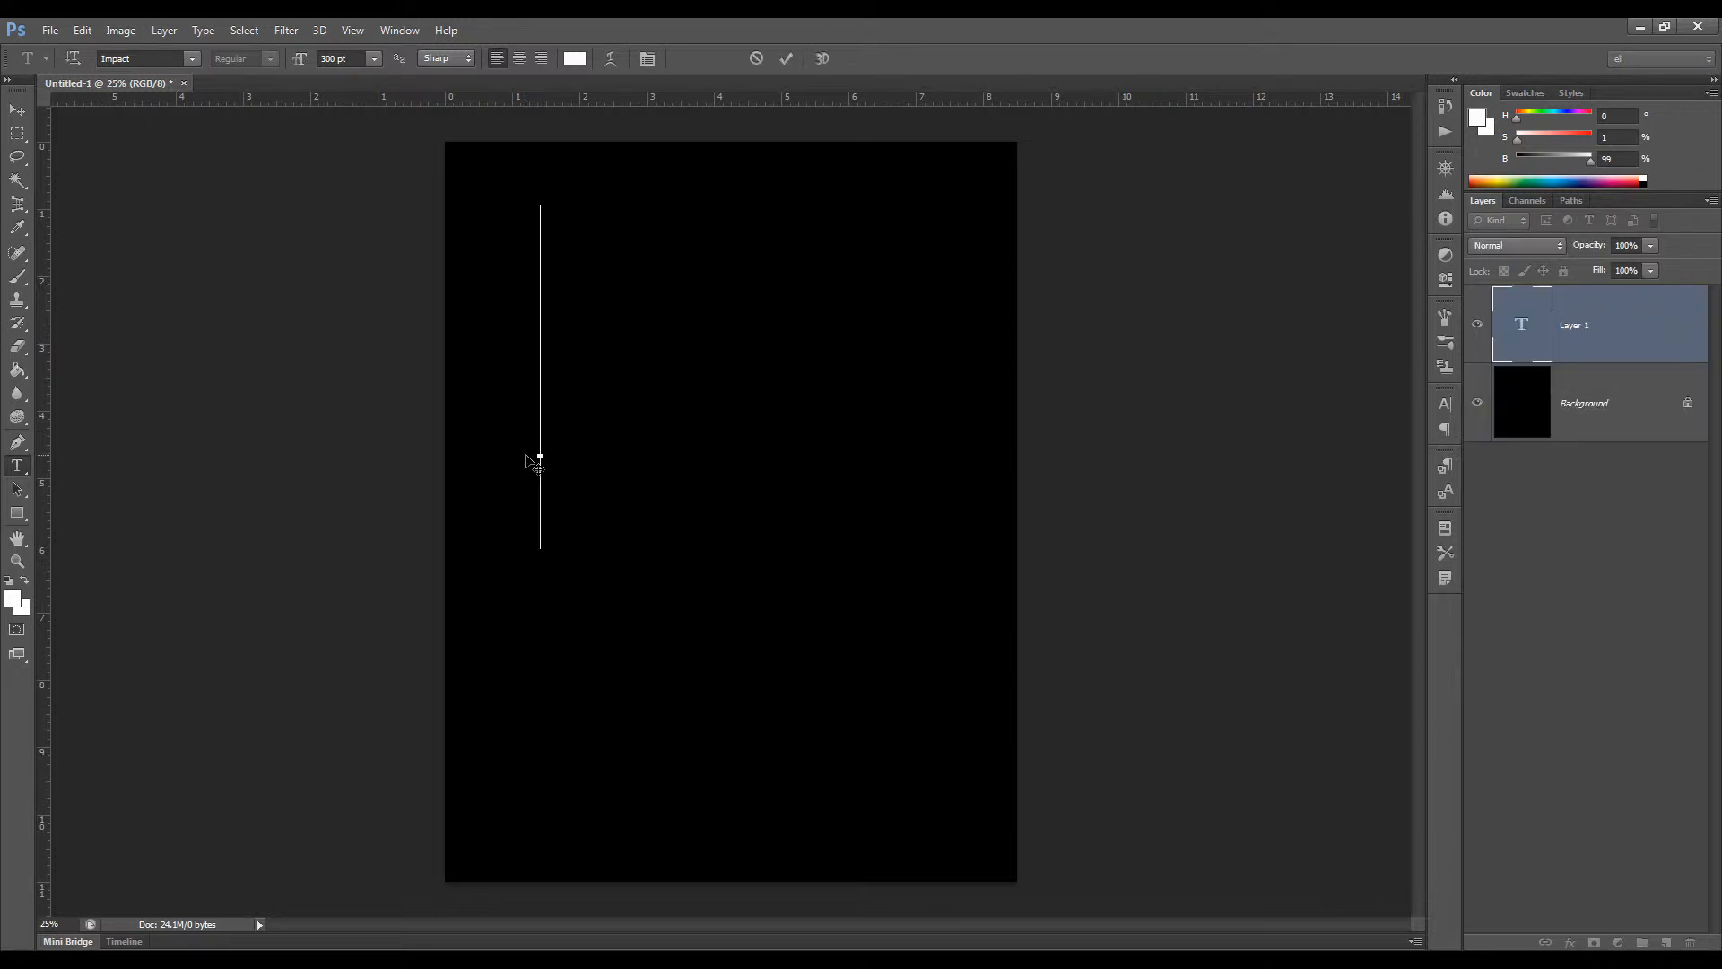
text(ICE)
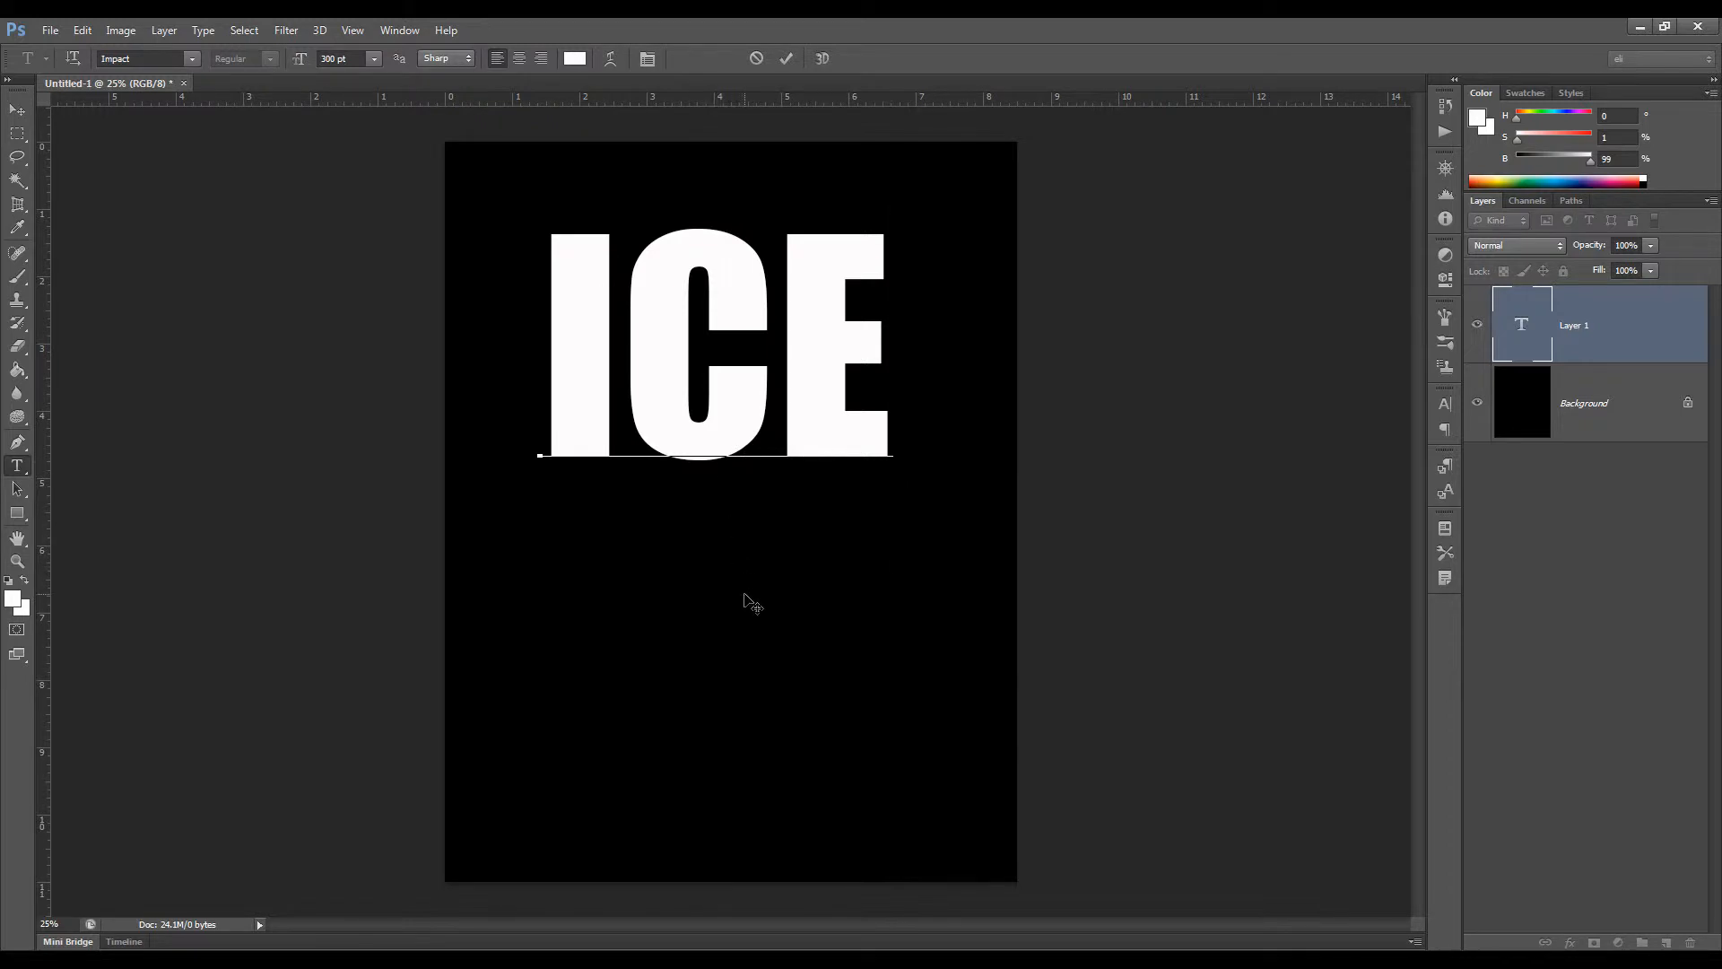
drag(745, 603, 762, 750)
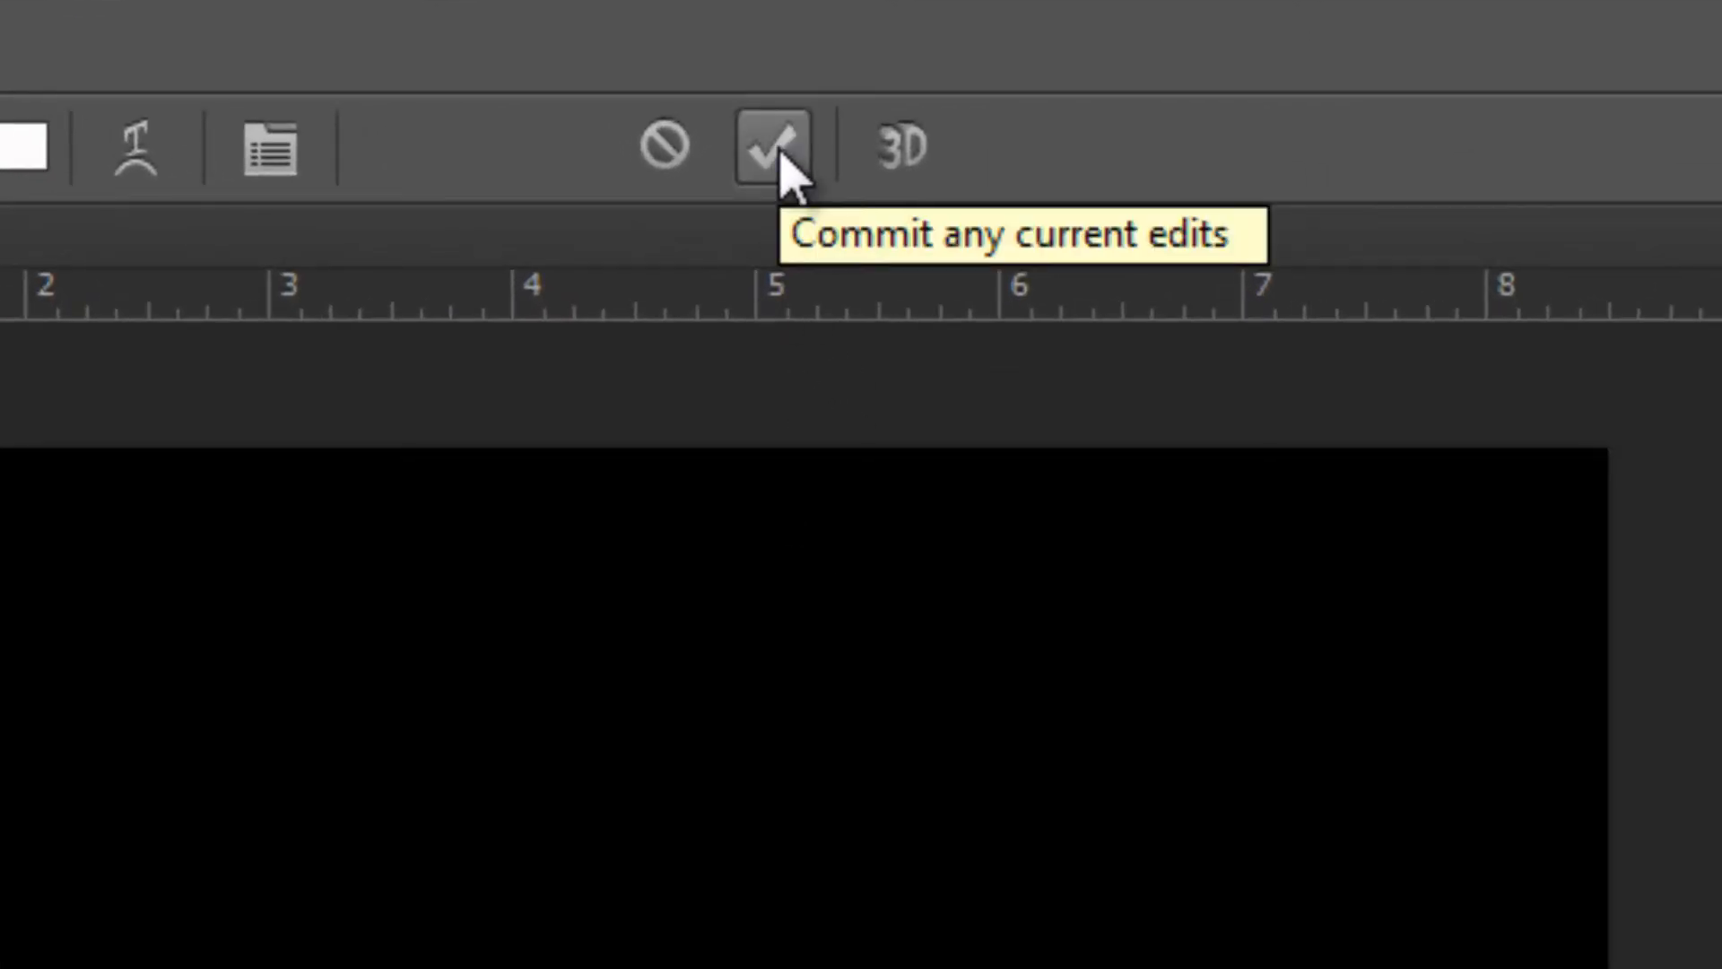
click(773, 146)
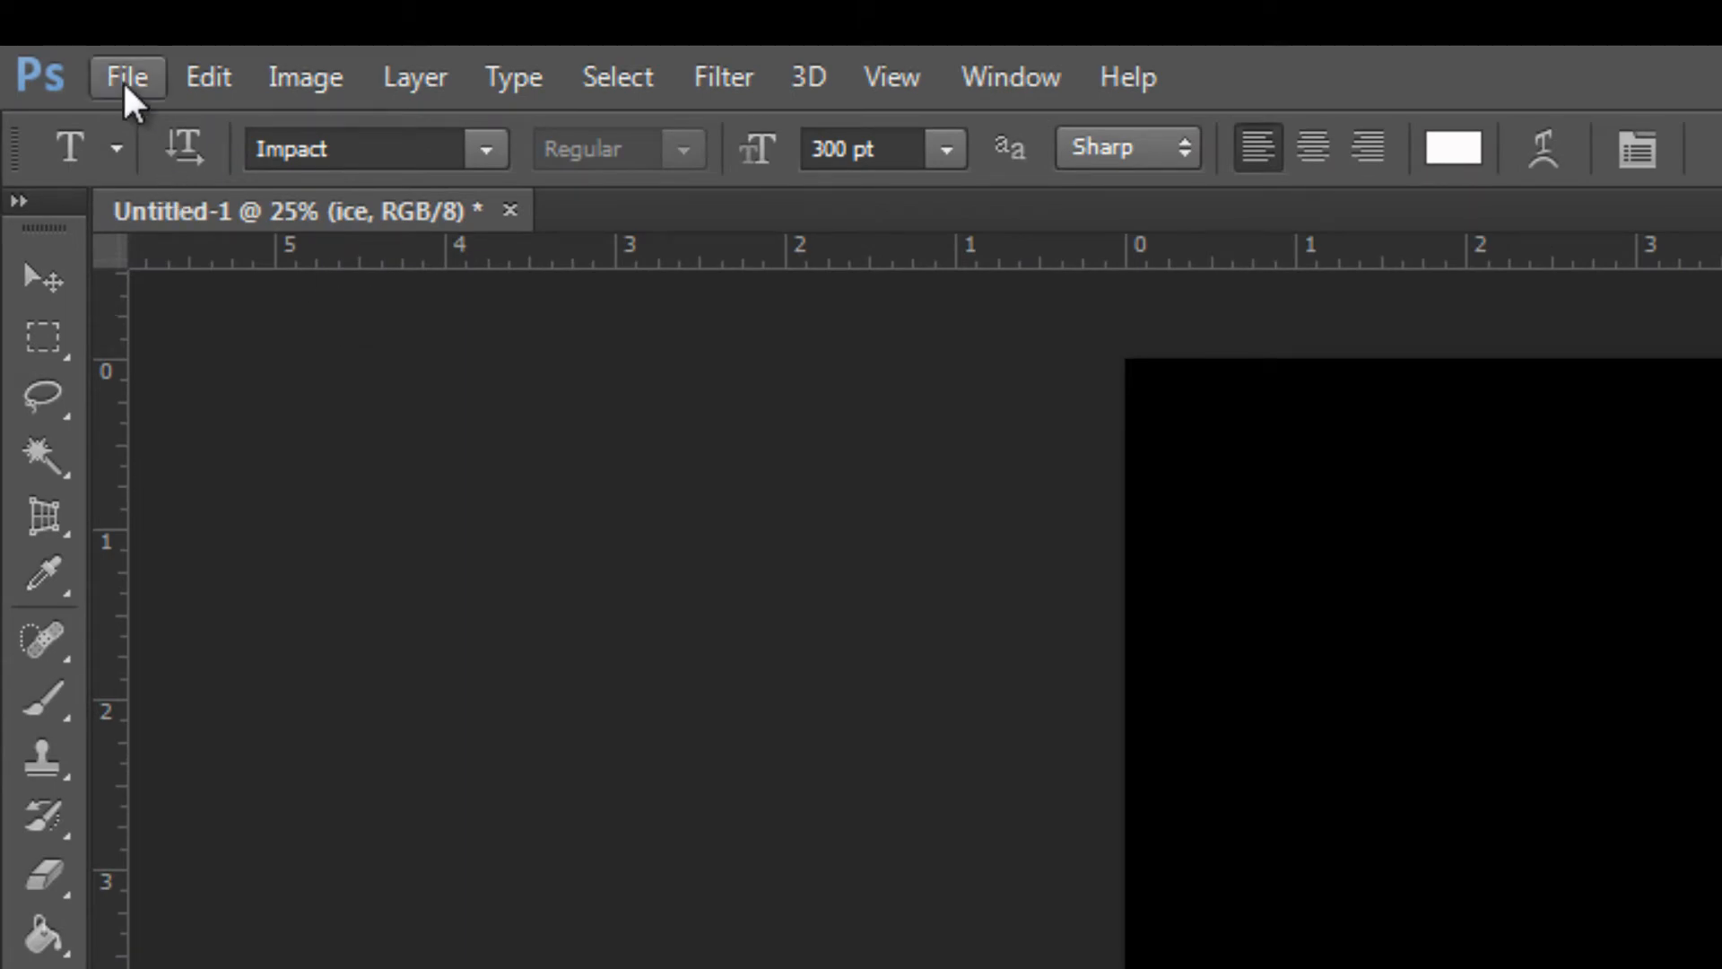
Place the image ice-15.jpg from the ice folder into the document
click(126, 79)
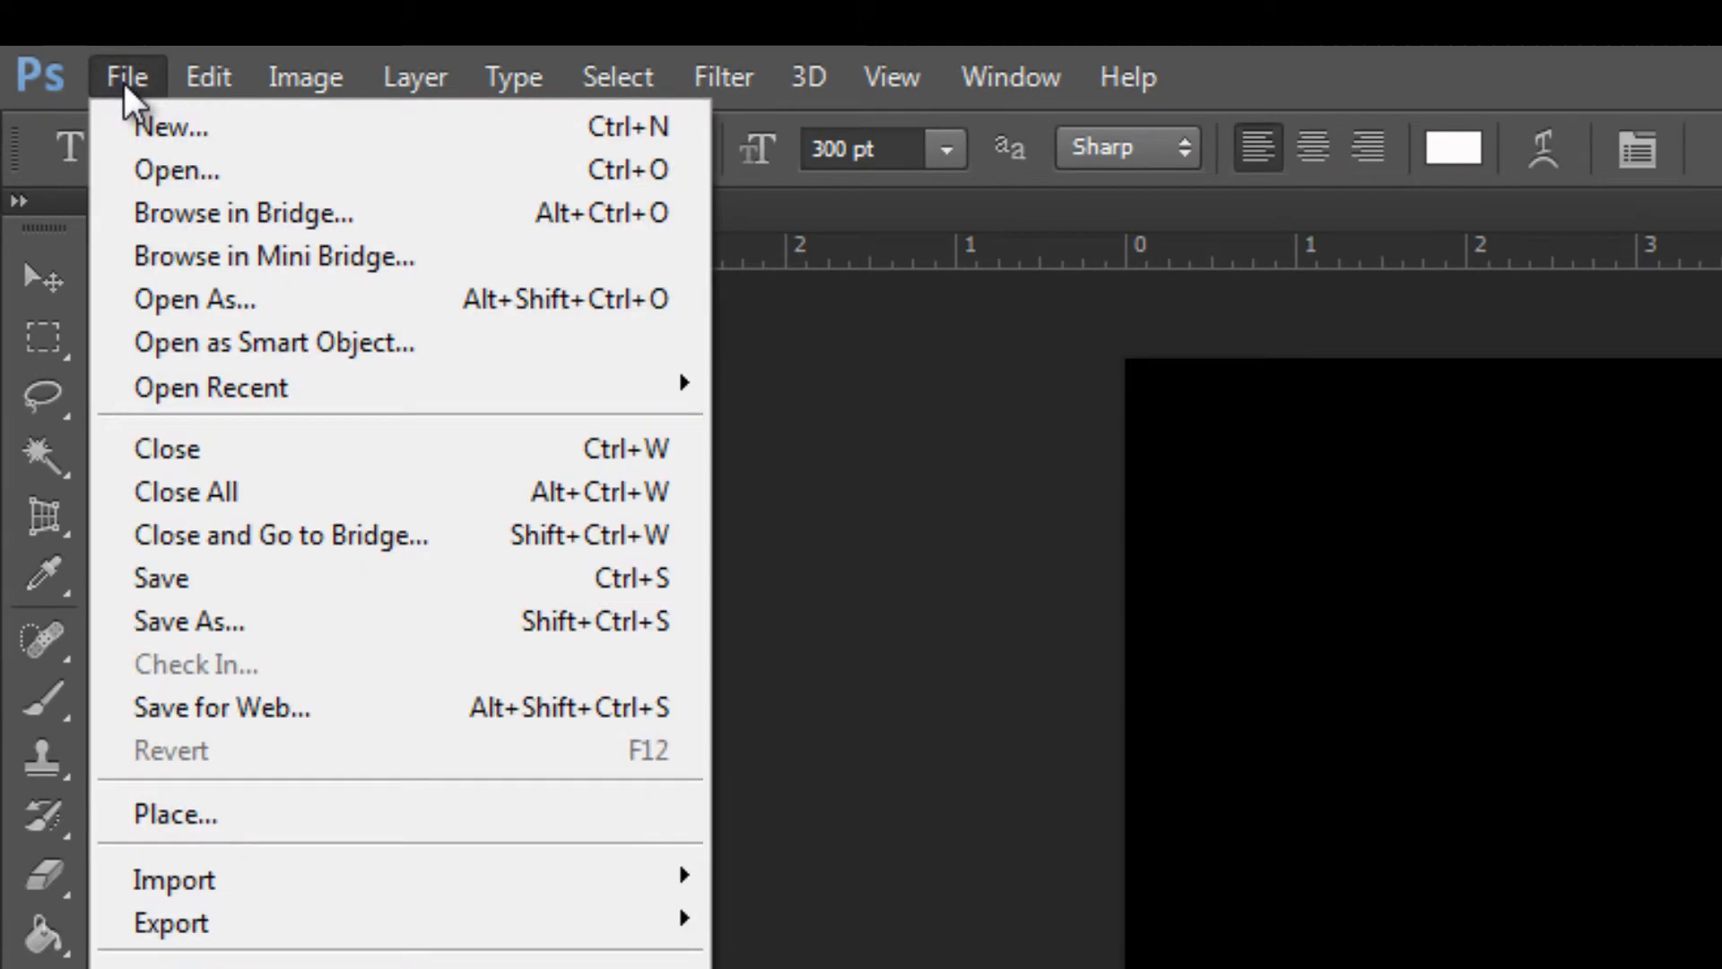
click(192, 821)
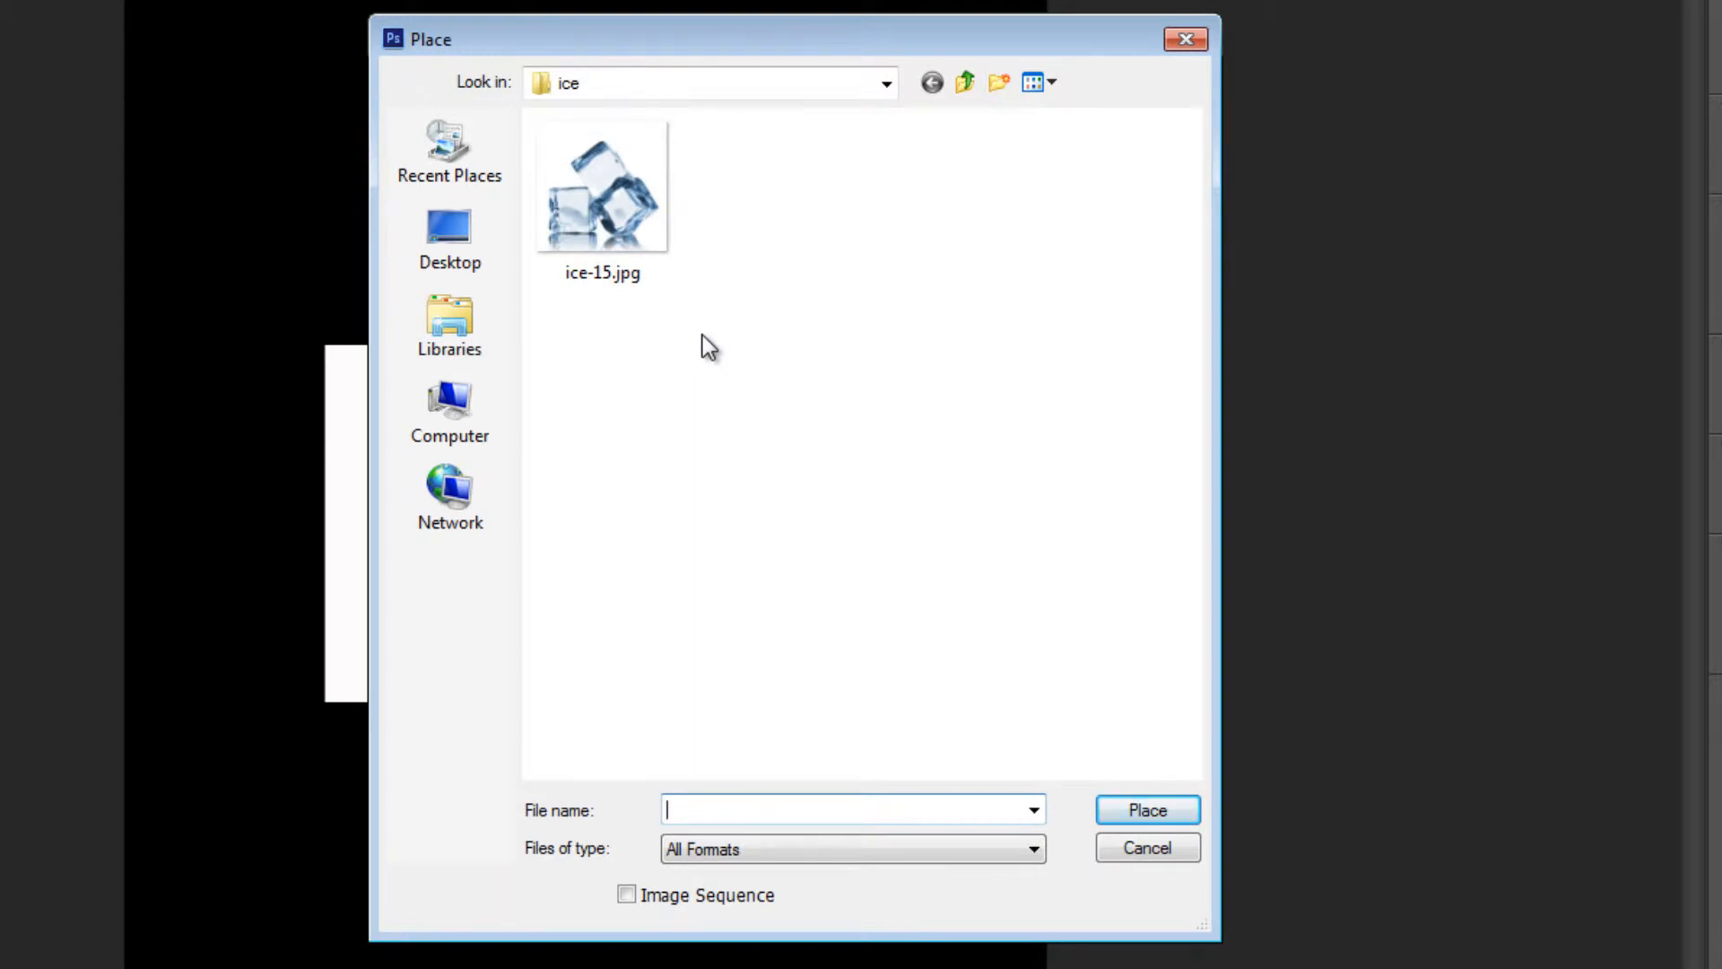
click(644, 235)
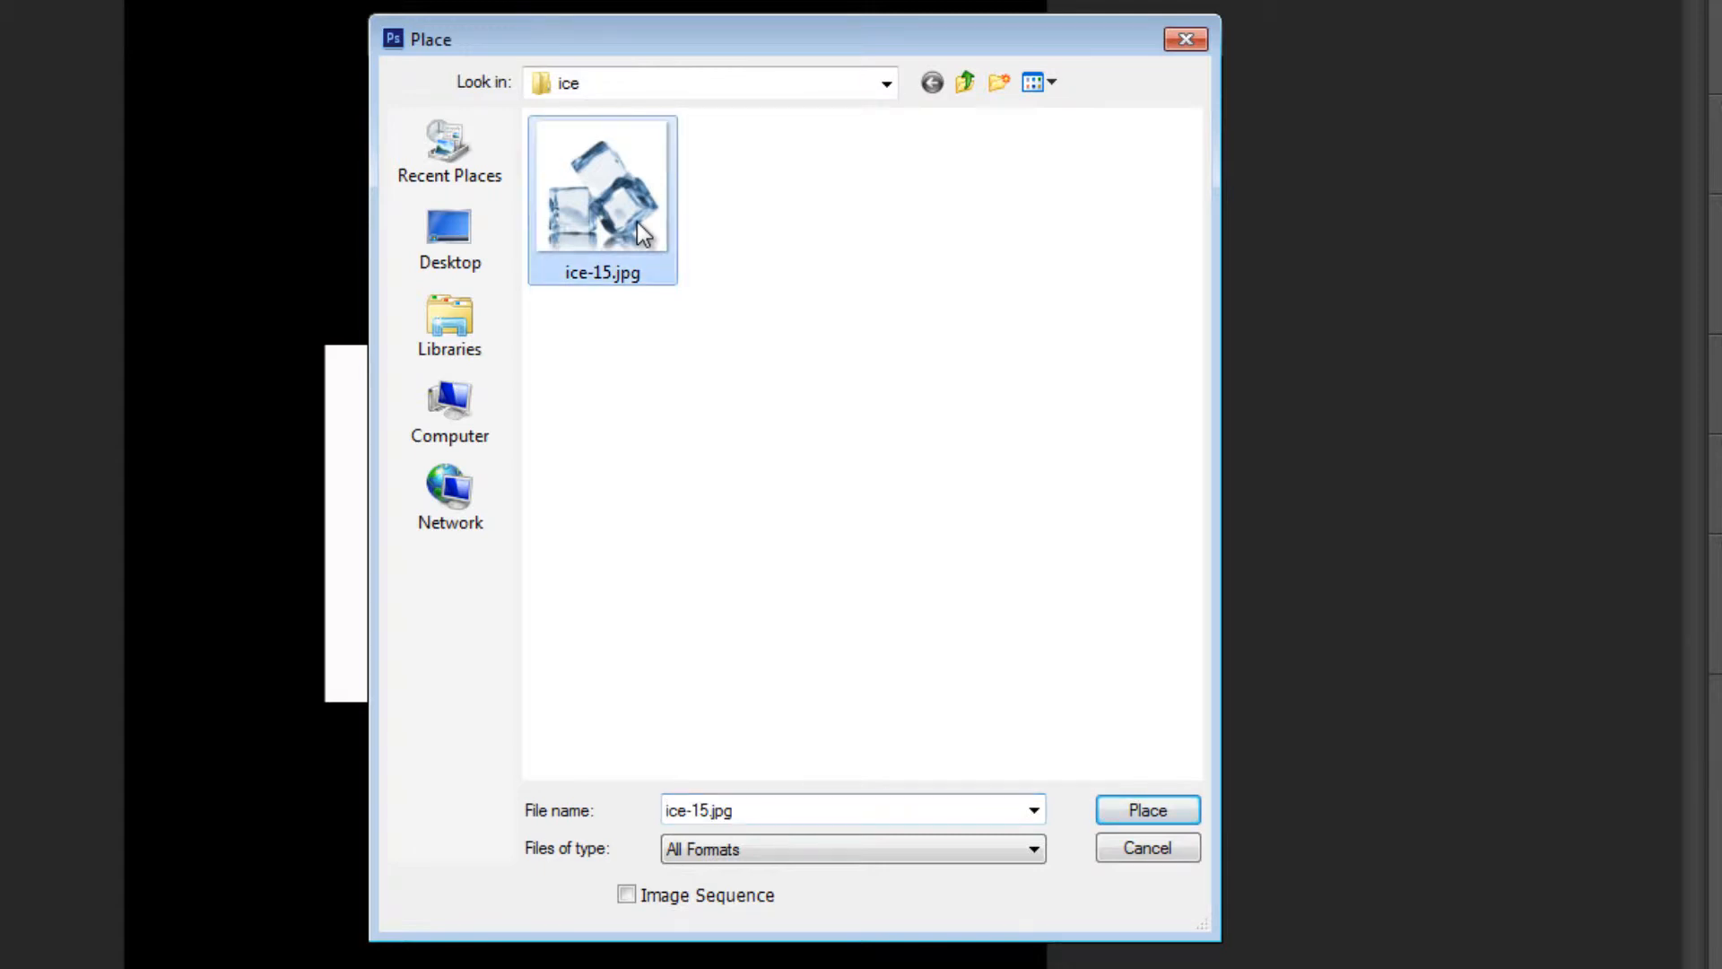
click(1132, 809)
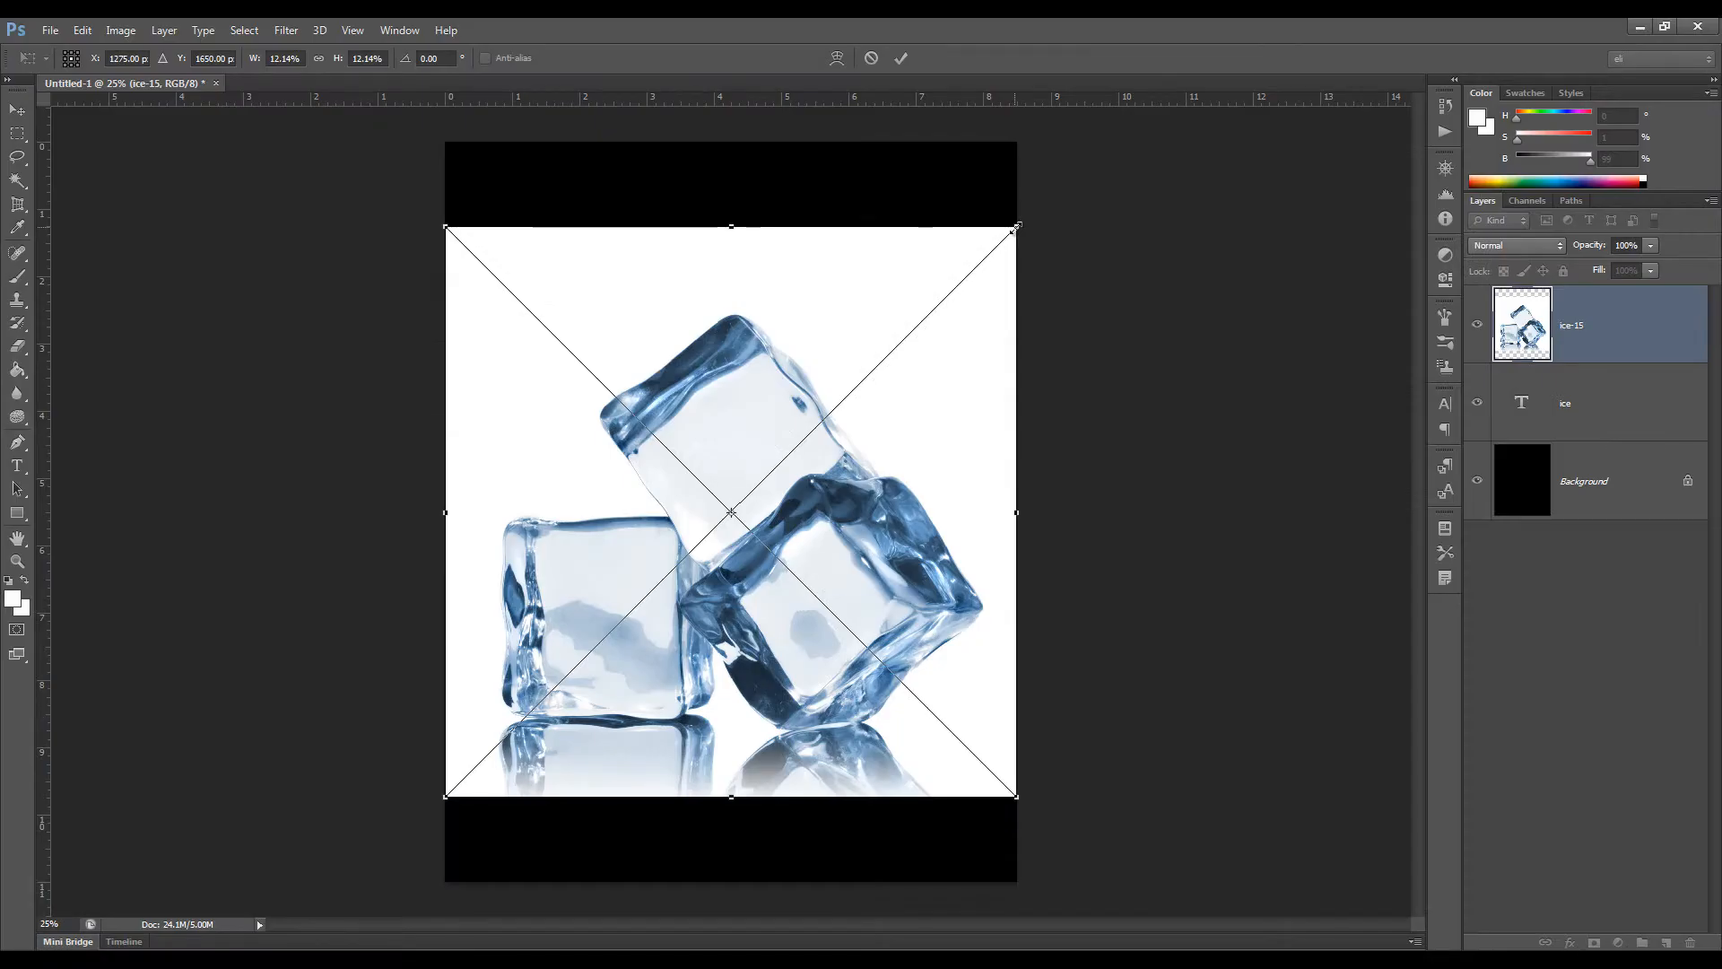
Scale the placed ice cube image down proportionally around its center so it just covers the text, and commit the transform
drag(1015, 228, 902, 292)
drag(933, 307, 935, 348)
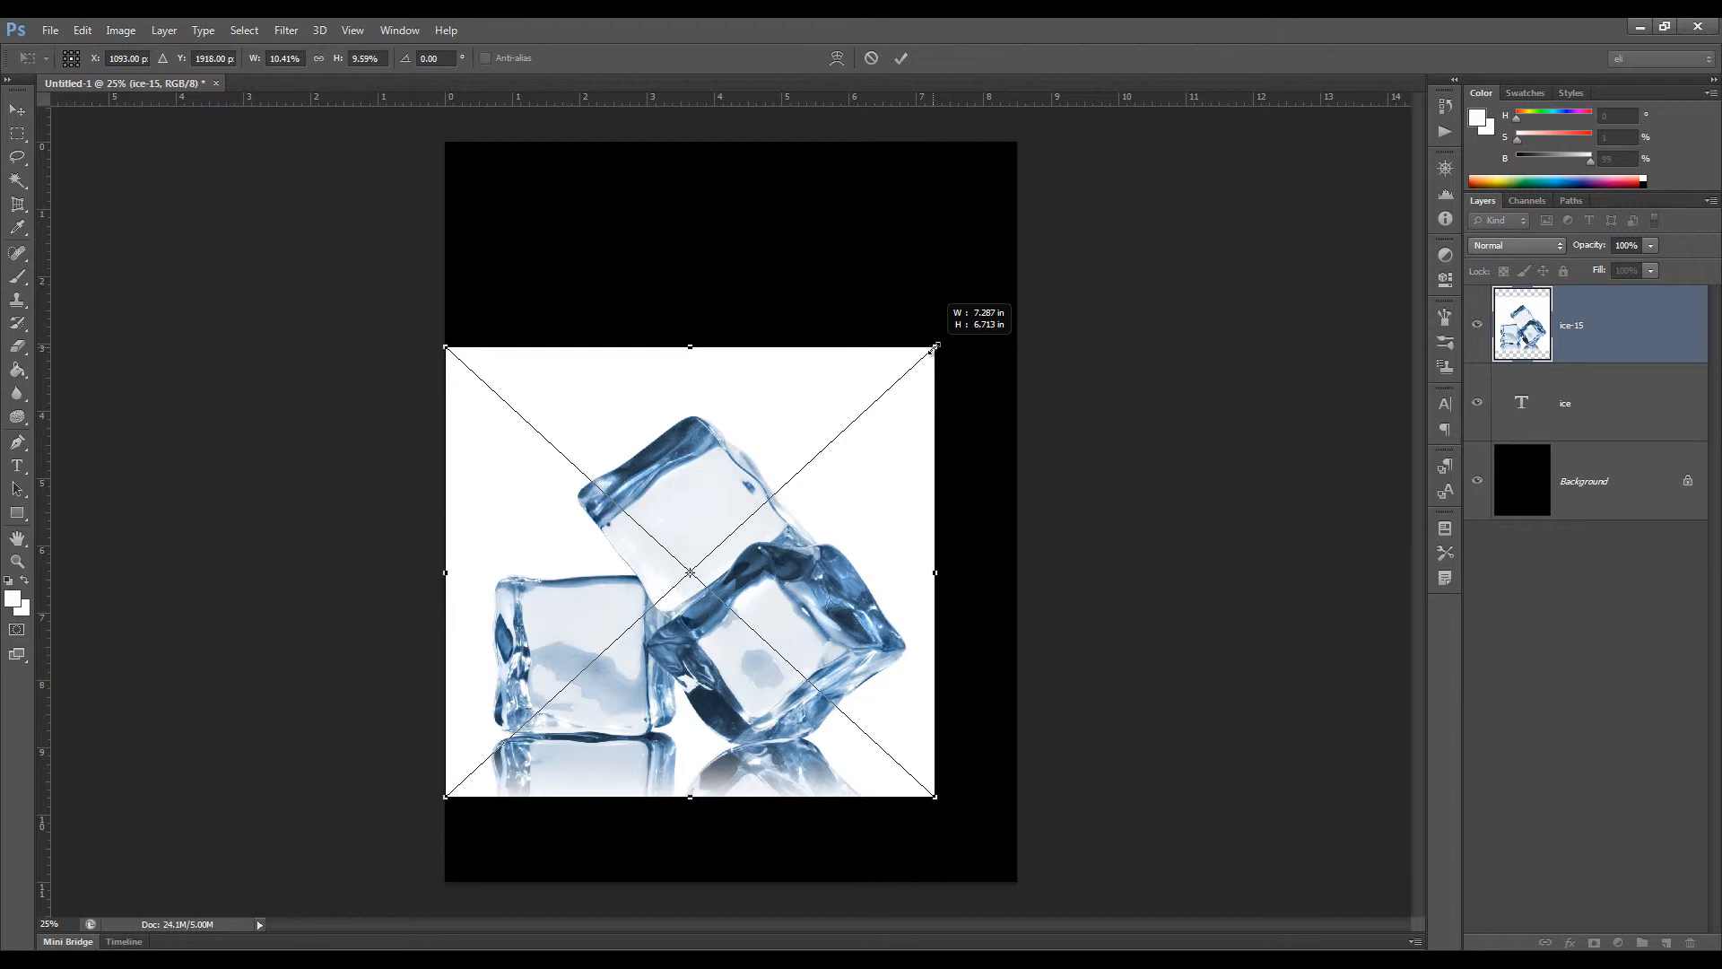
key(shift)
mouse_move(933, 348)
mouse_down()
mouse_move(1031, 244)
mouse_move(965, 336)
mouse_up()
key(alt)
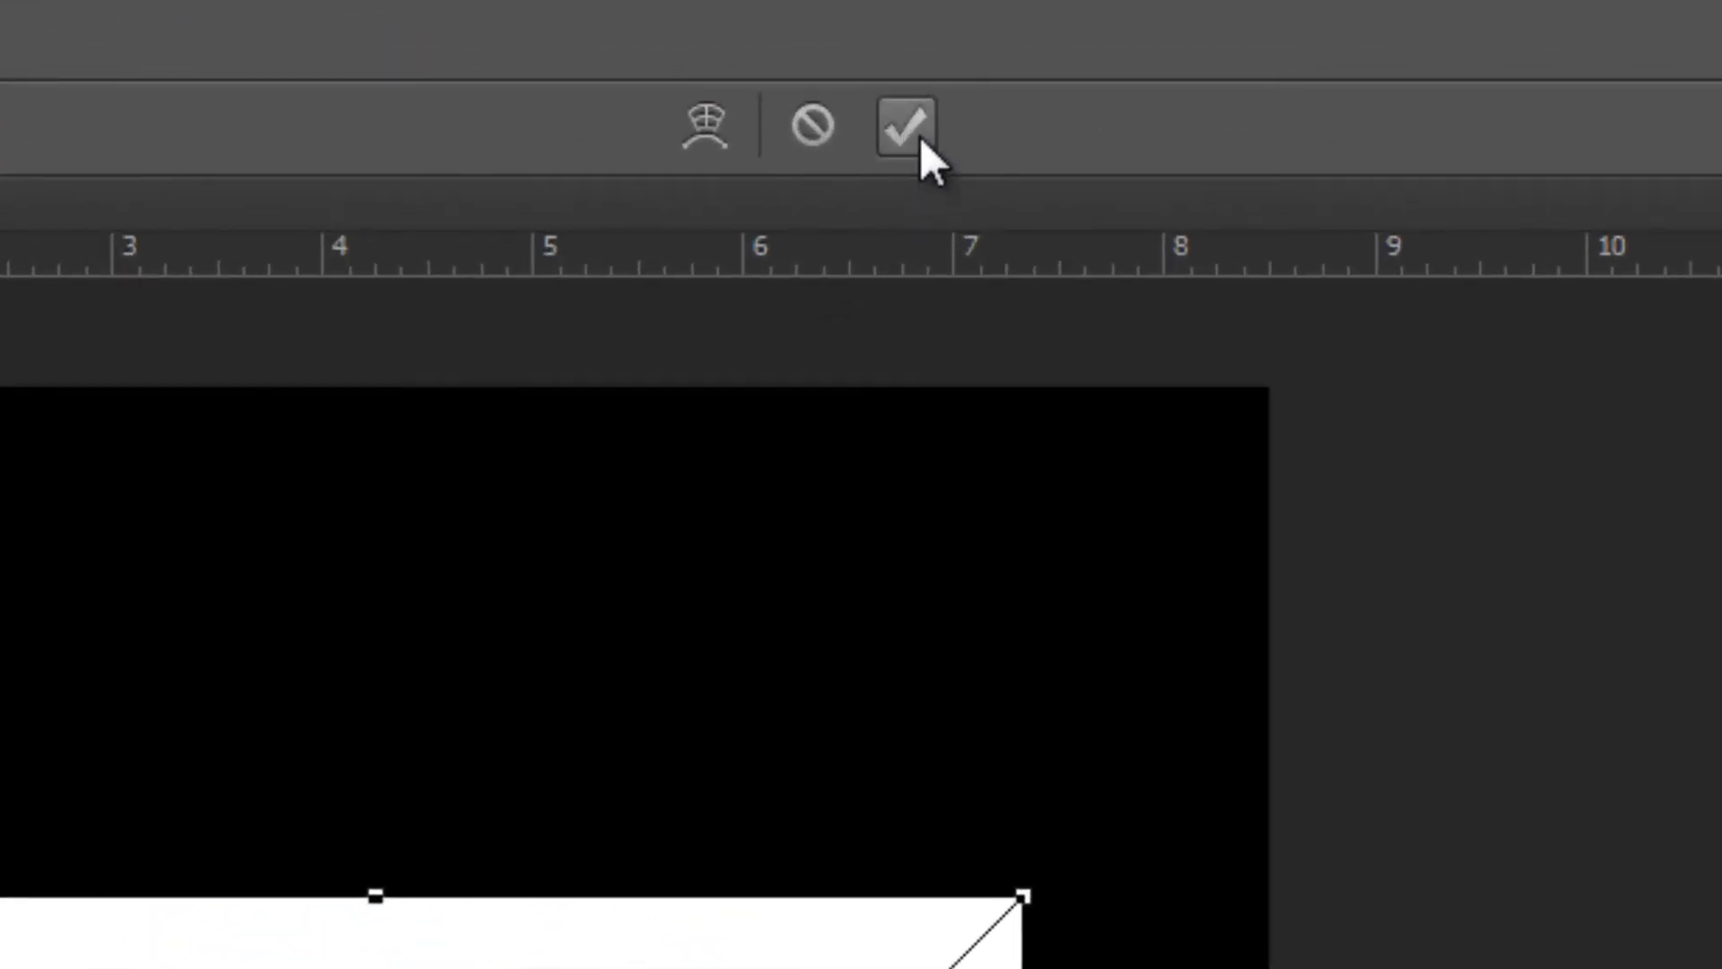
click(917, 131)
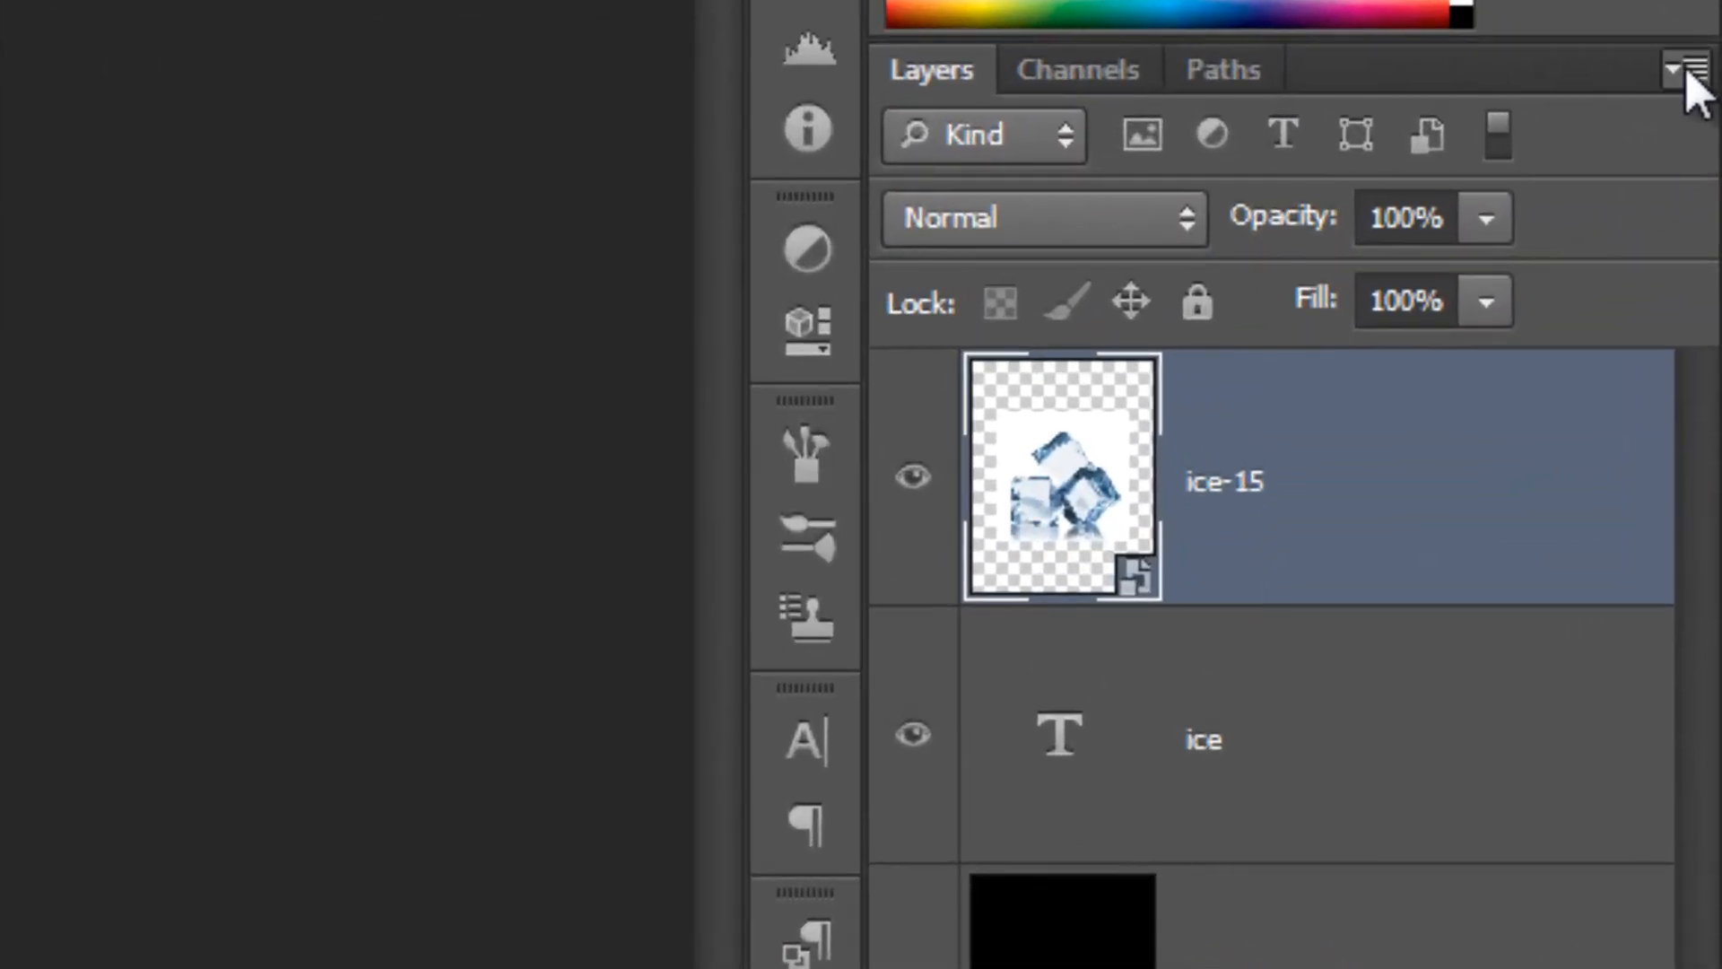
click(1686, 70)
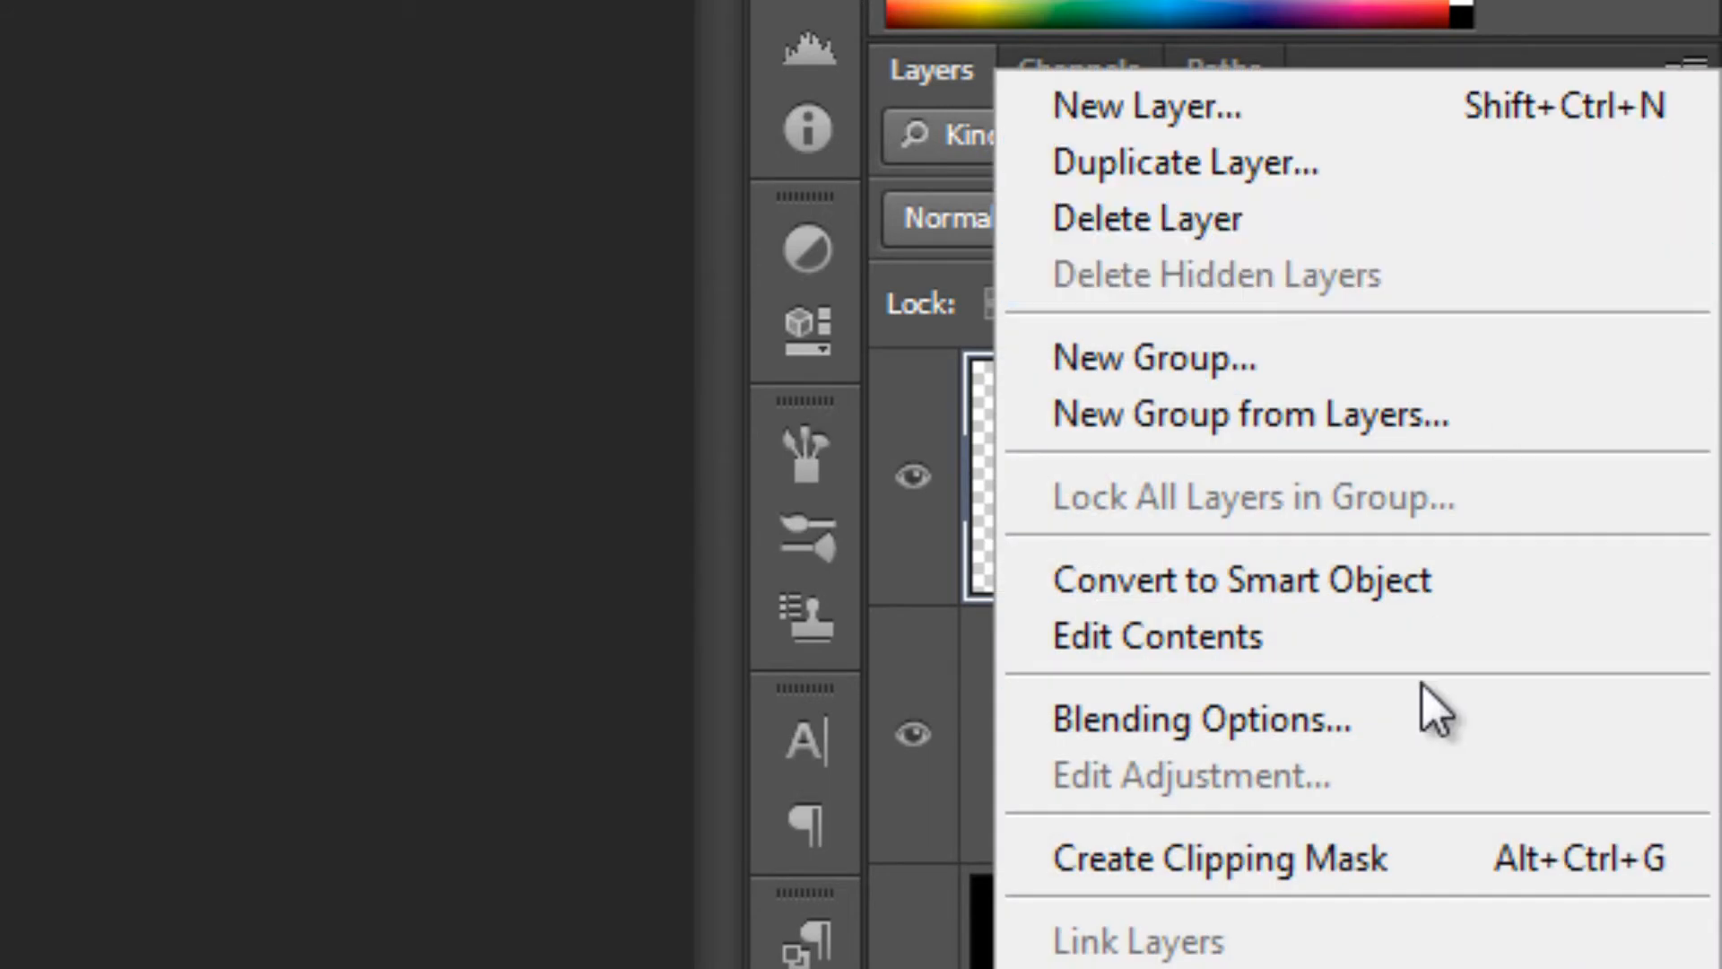
click(1354, 859)
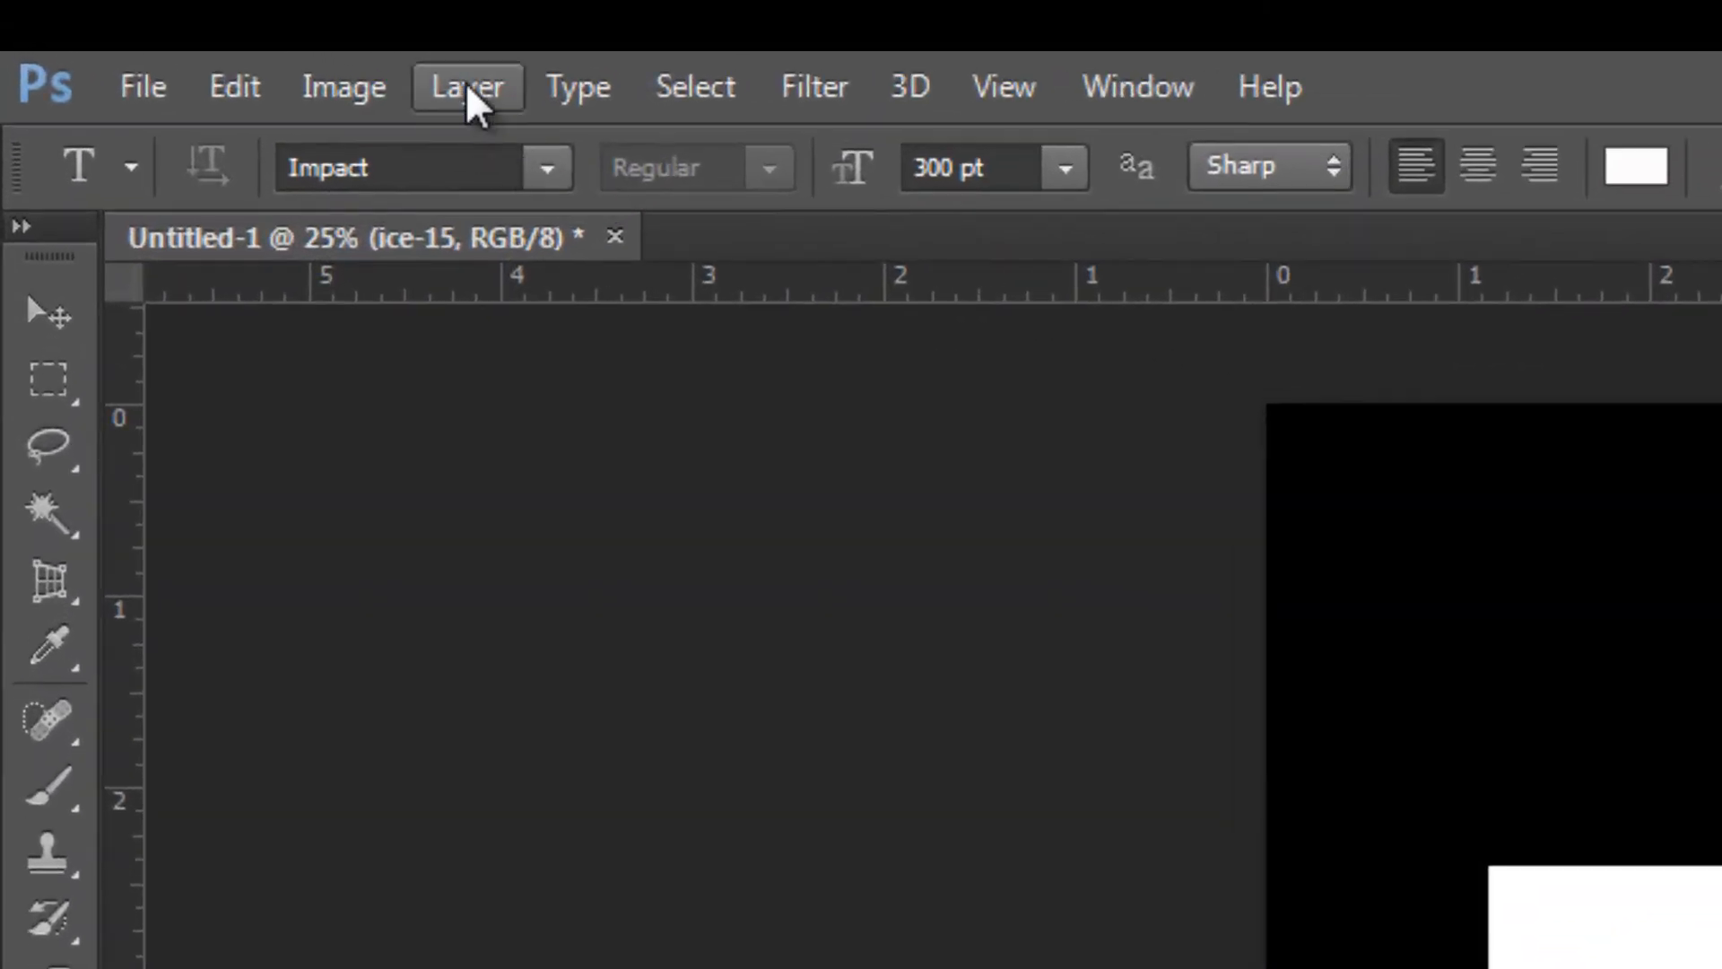
click(324, 57)
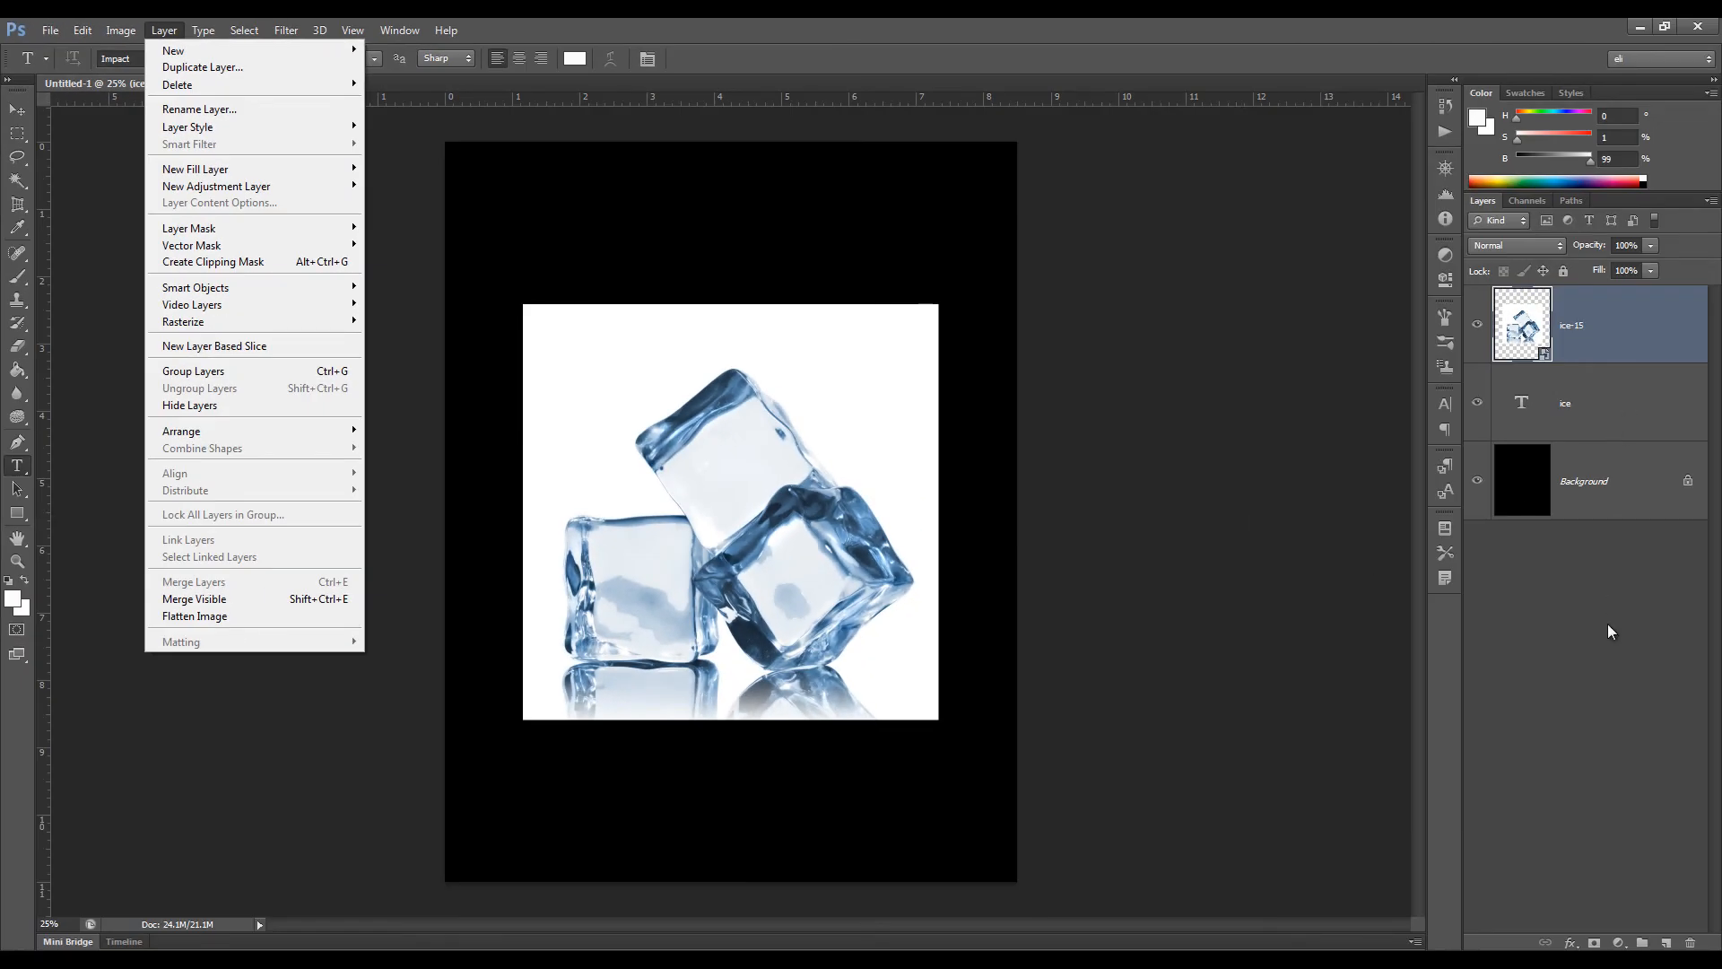
click(1608, 625)
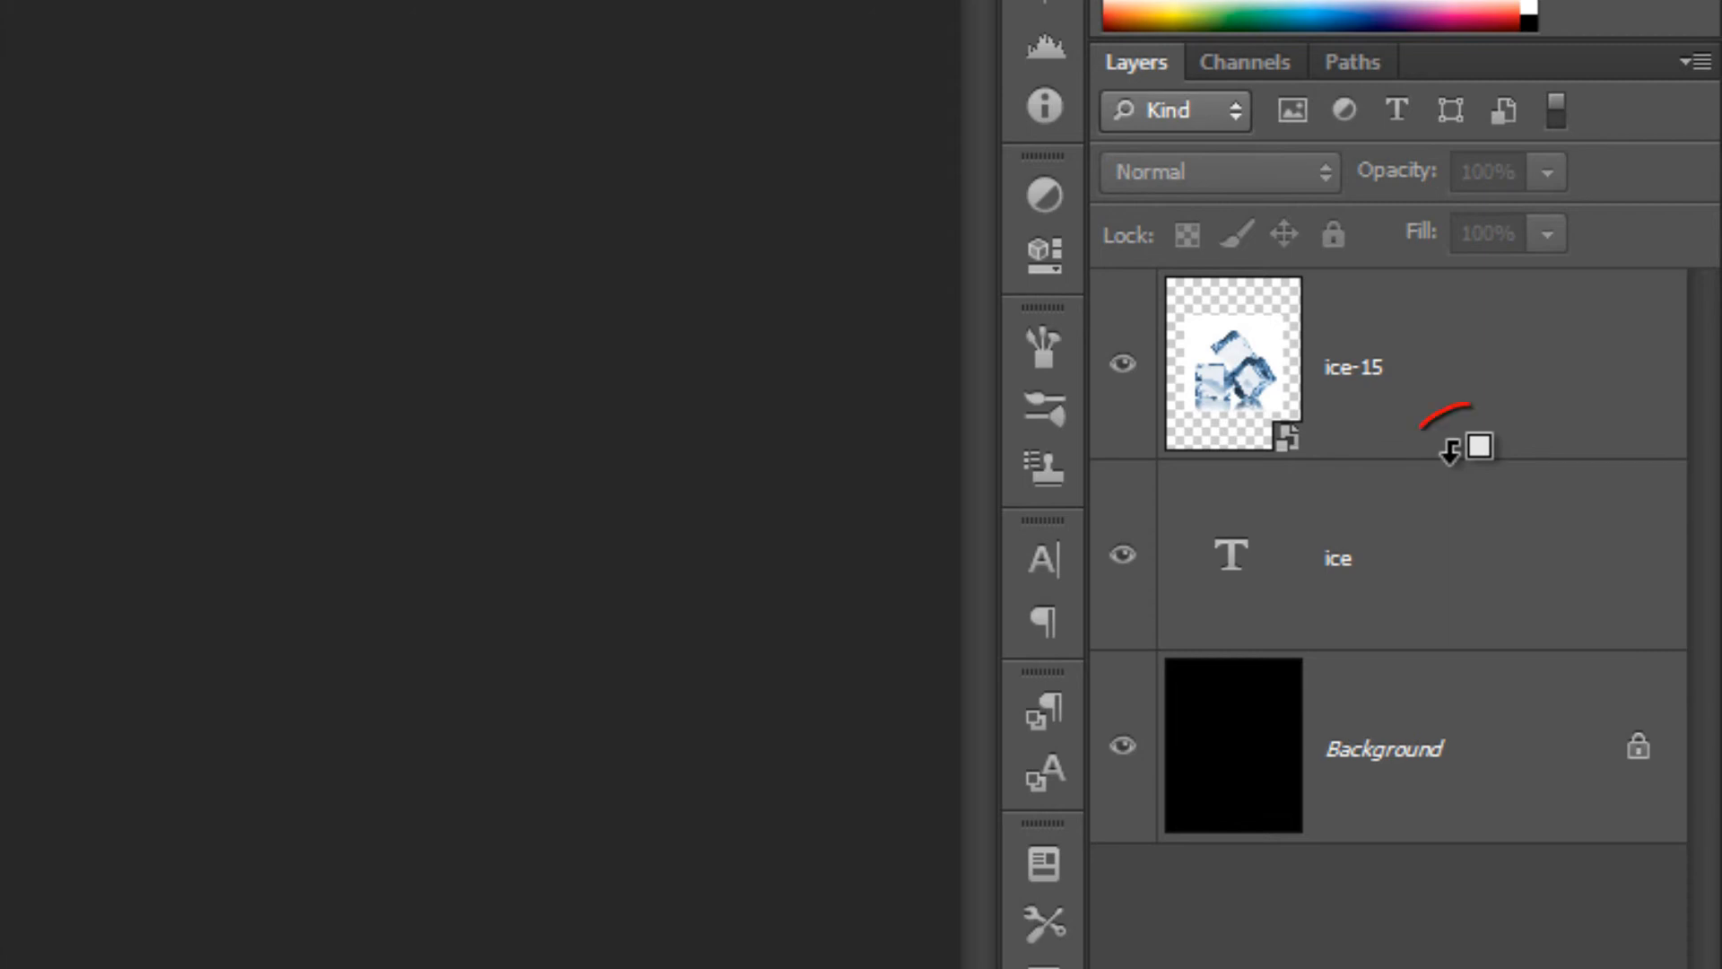
Clip the ice-15 image layer to the ice text layer with a clipping mask
alt+click(1450, 448)
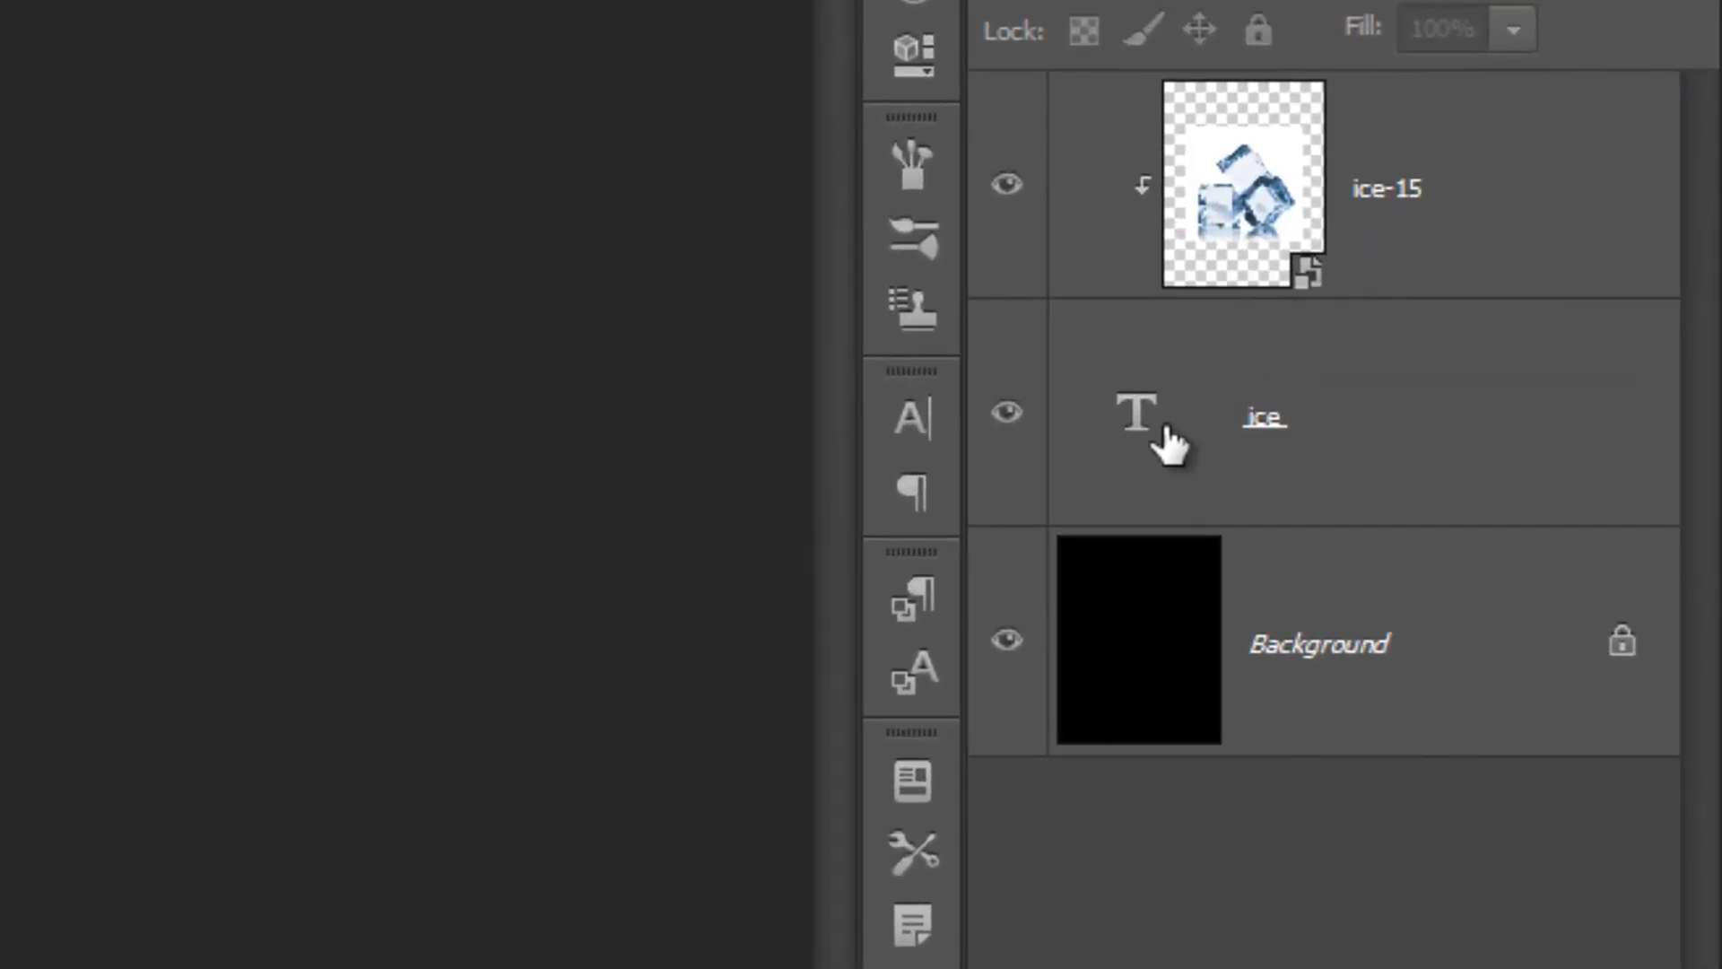
Replace the clipped text with MELT and shift it so the whole word fits centered on the page
click(1158, 442)
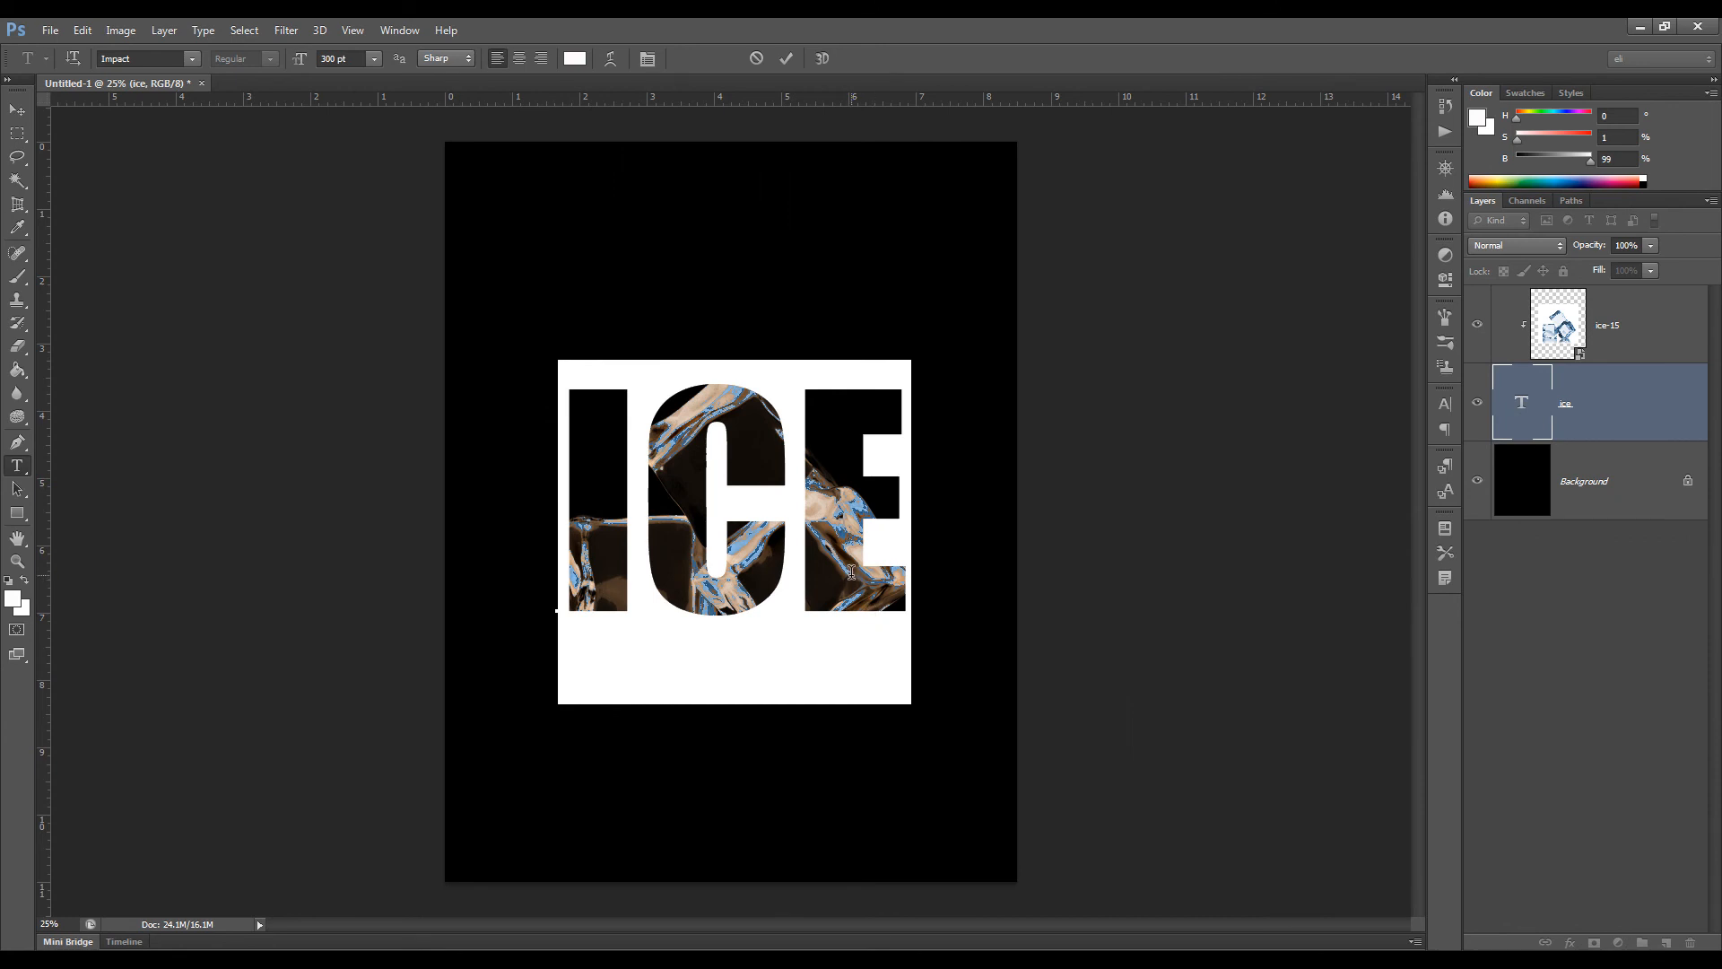
text(MELT)
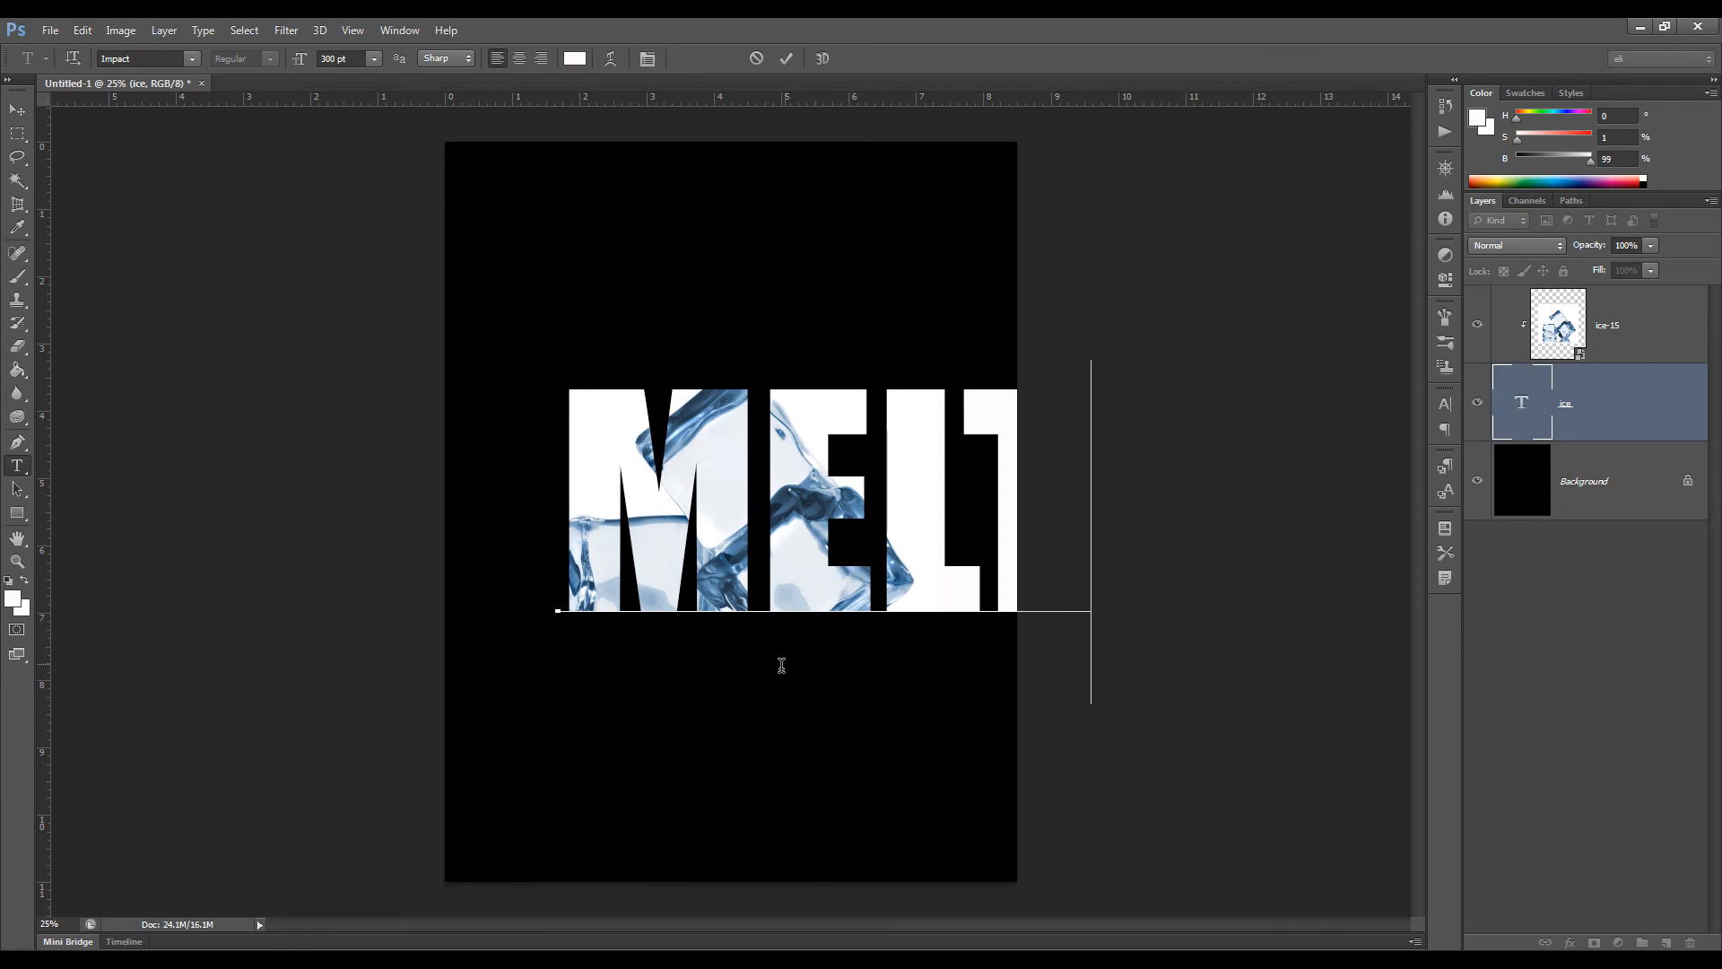
drag(750, 723, 668, 730)
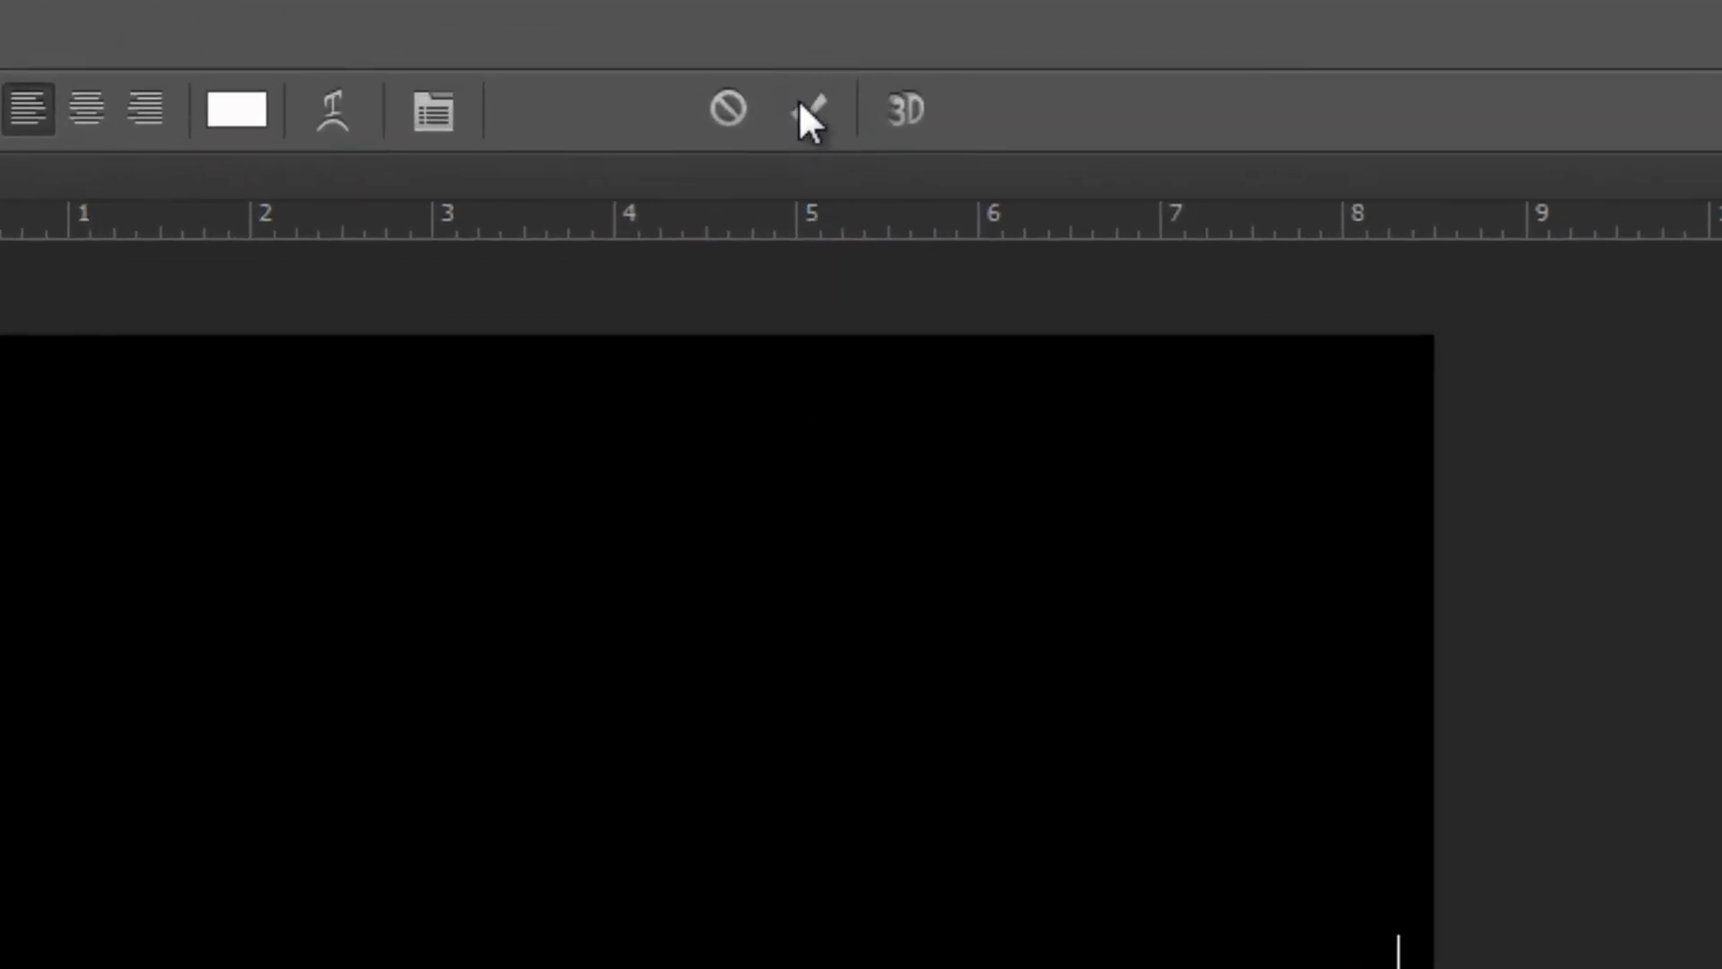
click(786, 59)
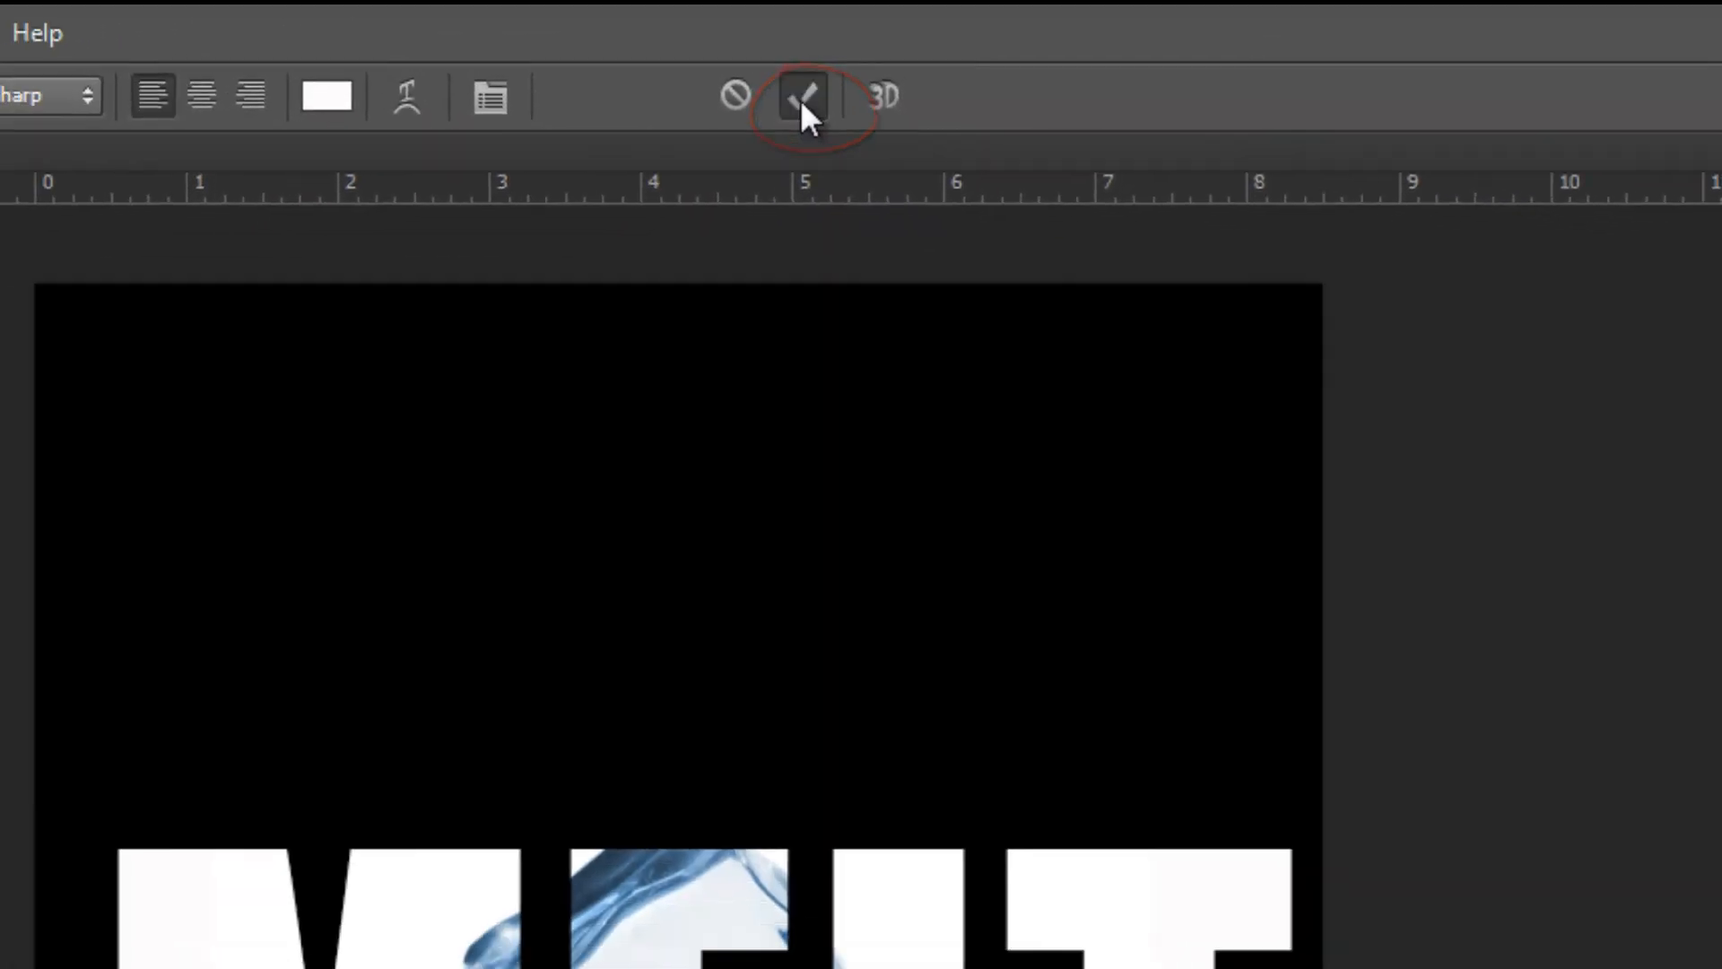